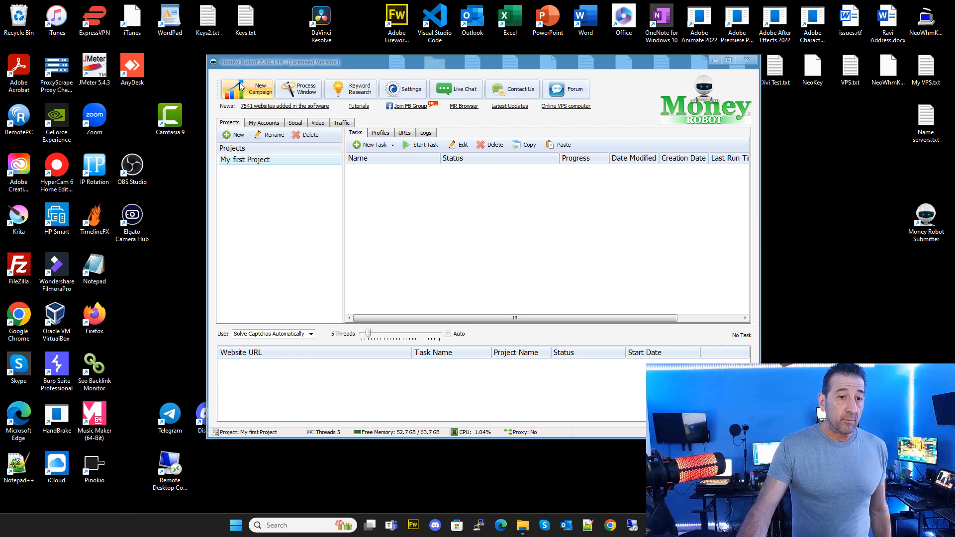
left_click(268, 88)
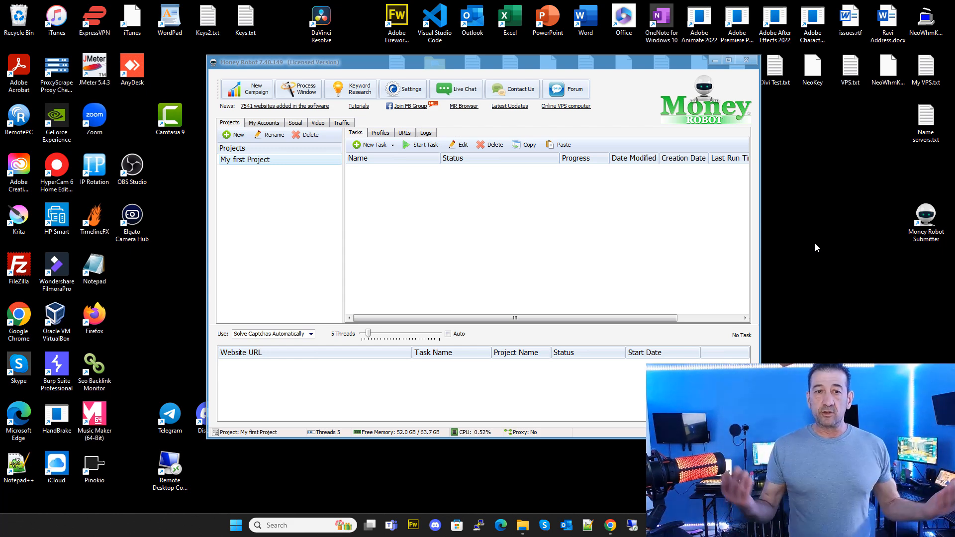
Look at the article text files in the Posts folder and examine the titles of Article 1.txt and Article 2.txt in Notepad.
left_click(523, 526)
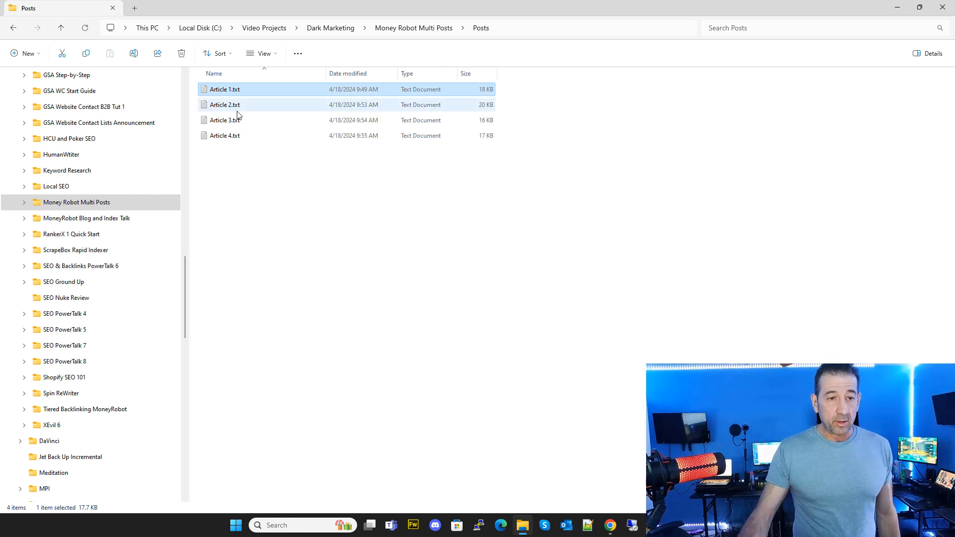
left_click(654, 525)
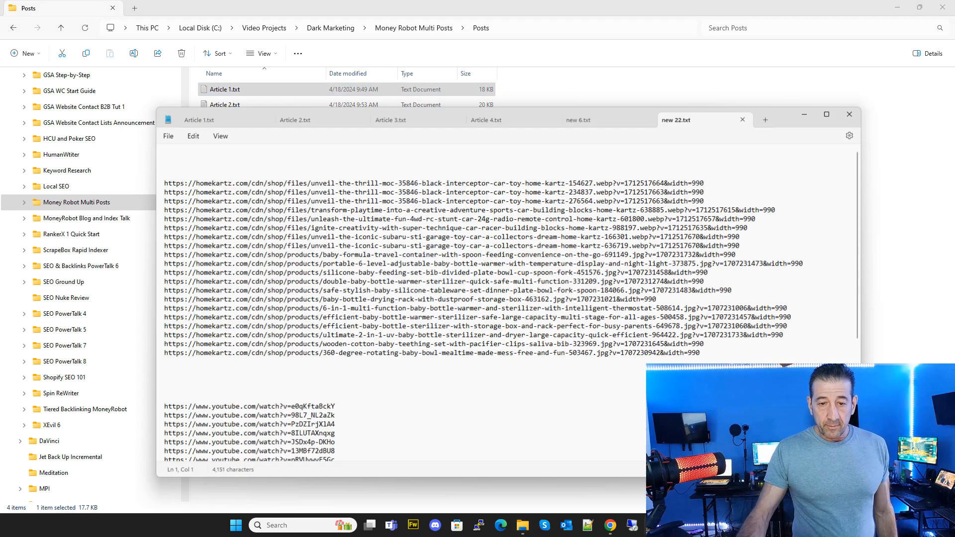
key("ctrl+Tab")
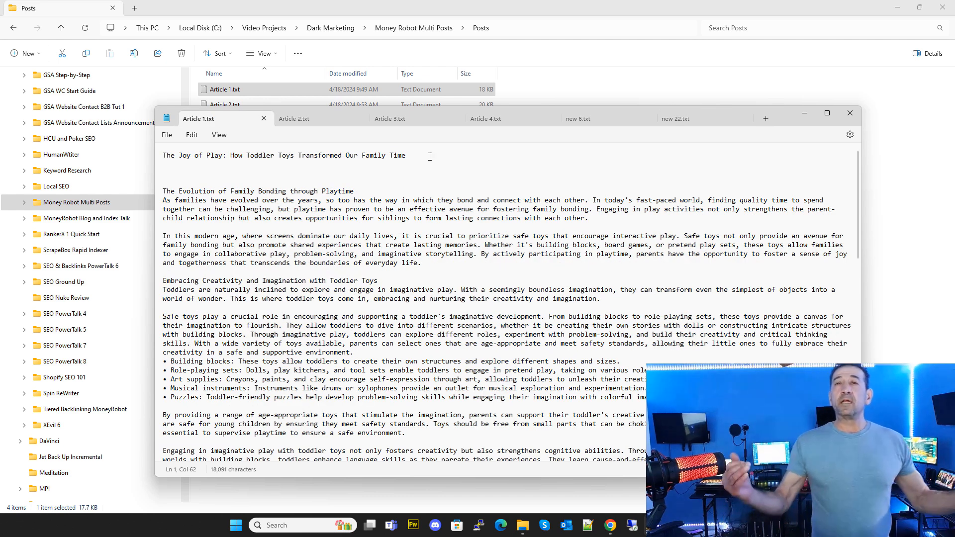
left_click_drag(430, 157, 161, 155)
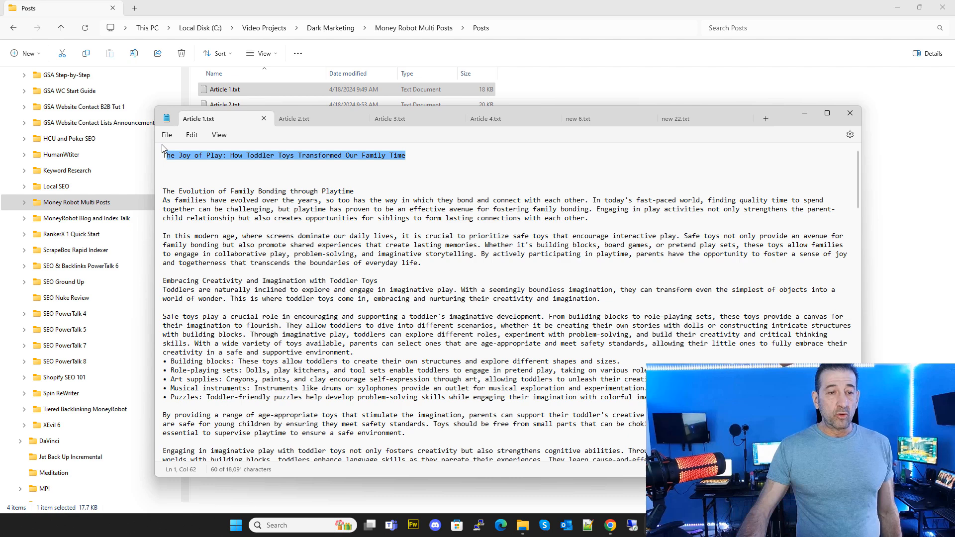
left_click(307, 120)
scroll(507, 298, "up", 10)
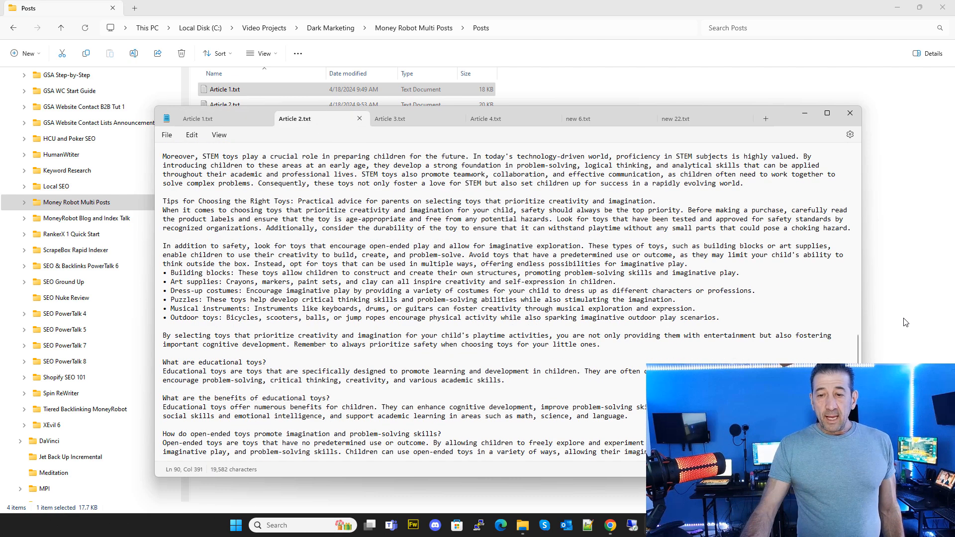
scroll(854, 225, "up", 15)
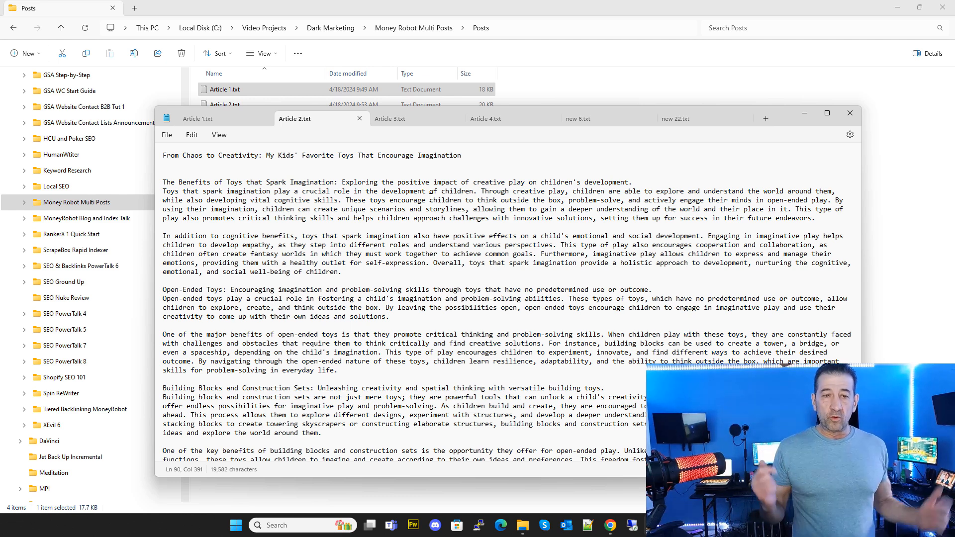
left_click_drag(461, 156, 164, 148)
Examine the titles at the beginning of Article 3.txt and Article 4.txt, and minimize File Explorer.
left_click(406, 121)
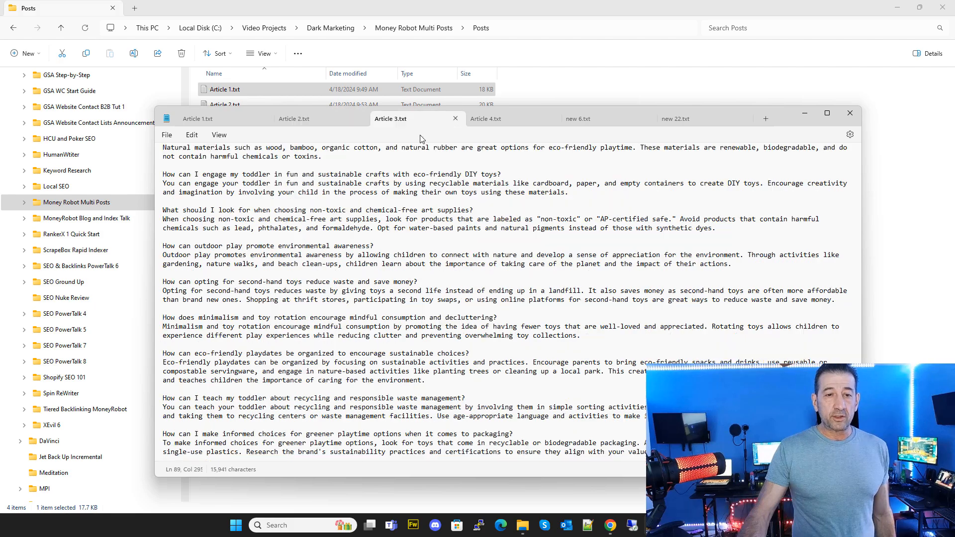
scroll(467, 169, "up", 15)
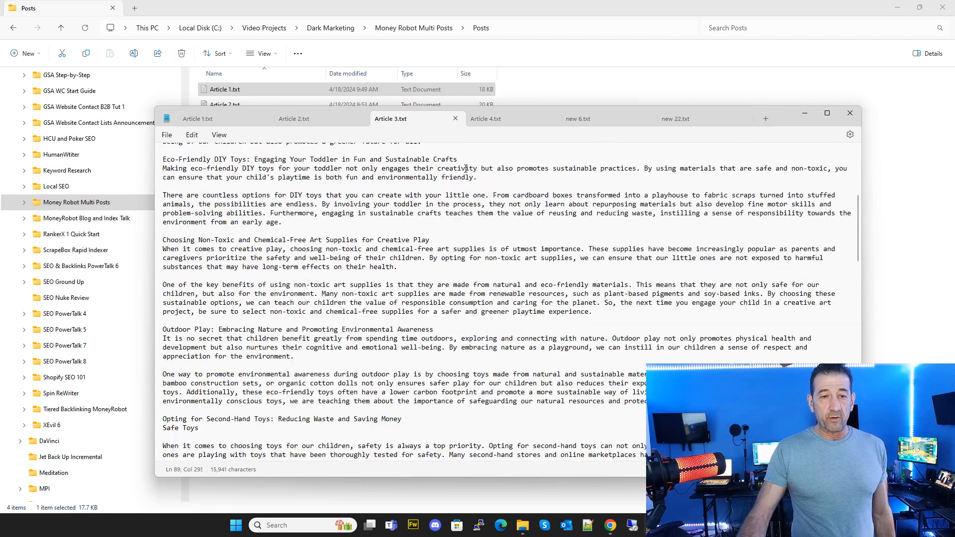
scroll(466, 169, "up", 8)
left_click_drag(470, 156, 131, 145)
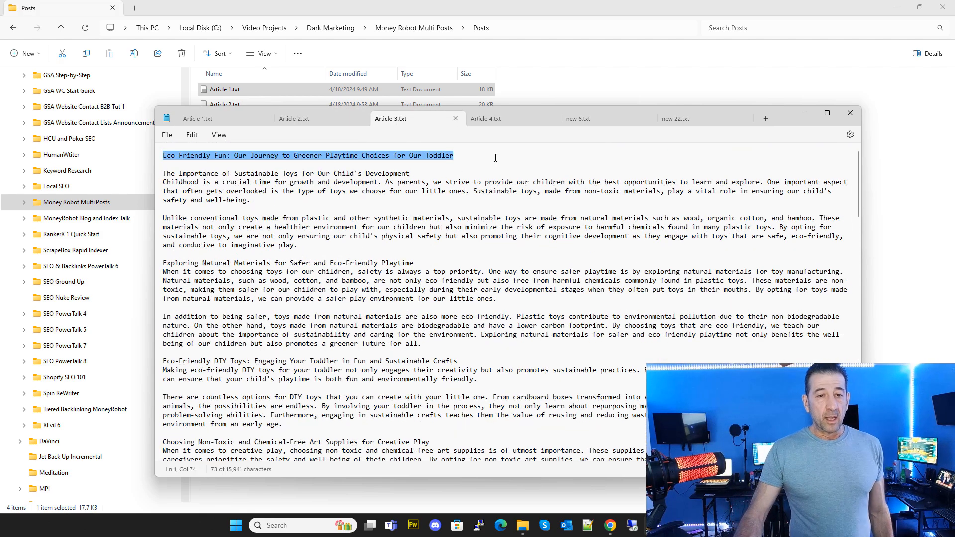
left_click(513, 122)
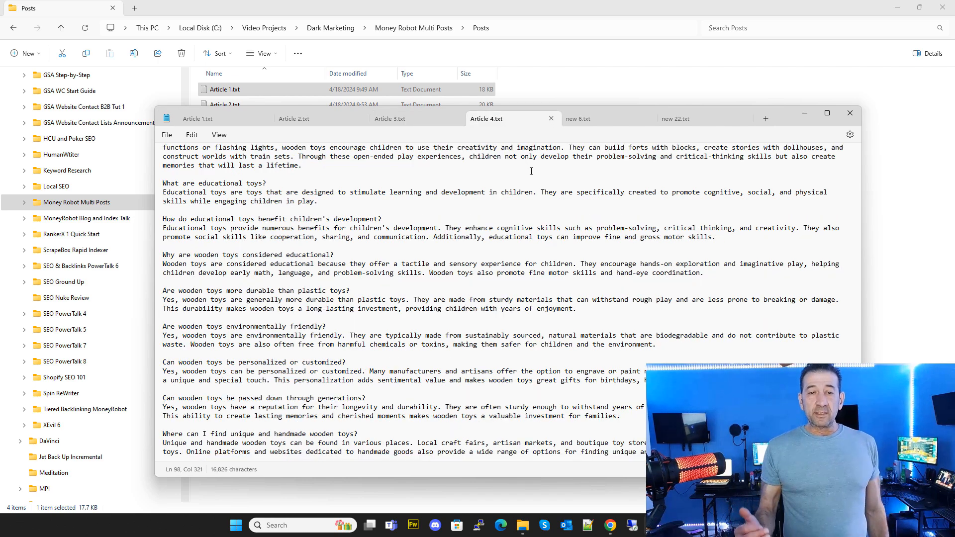
scroll(532, 171, "up", 20)
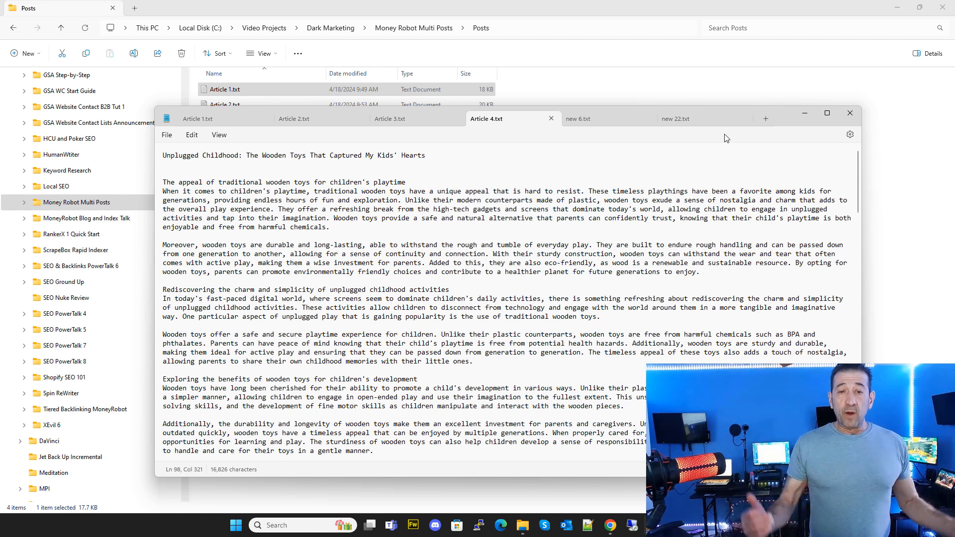
left_click(895, 10)
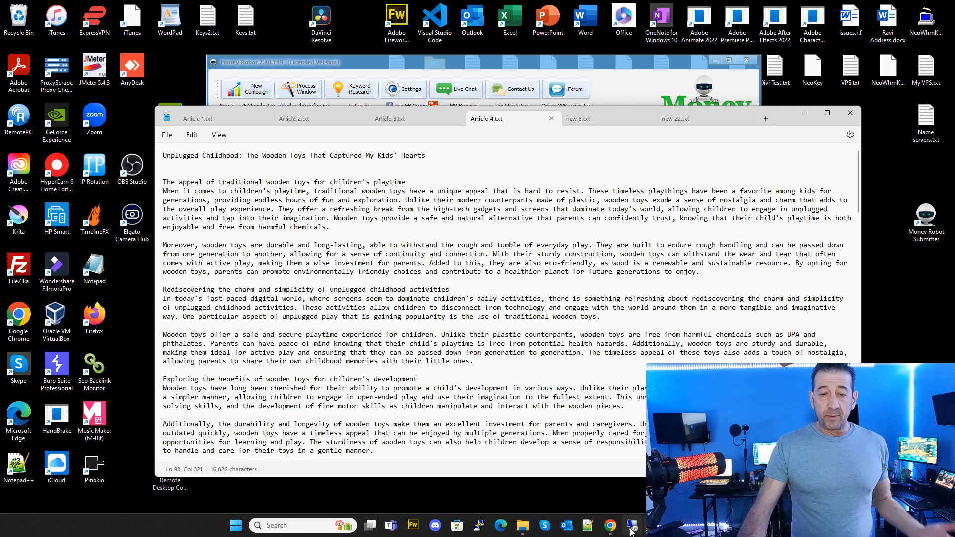
Switch to Chrome and look through ChatGPT, the HumanWriter site and the Kids Toys article list as article sources.
left_click(610, 525)
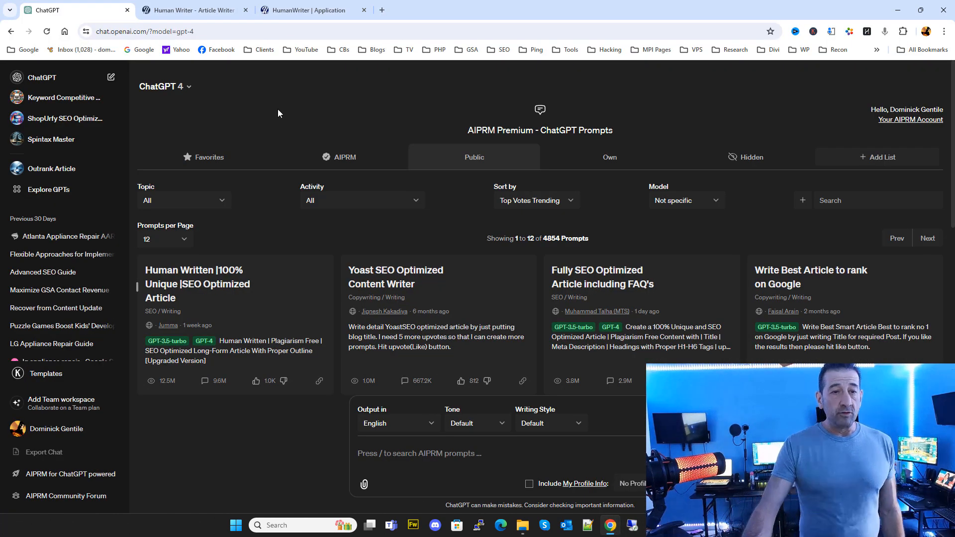
left_click(206, 13)
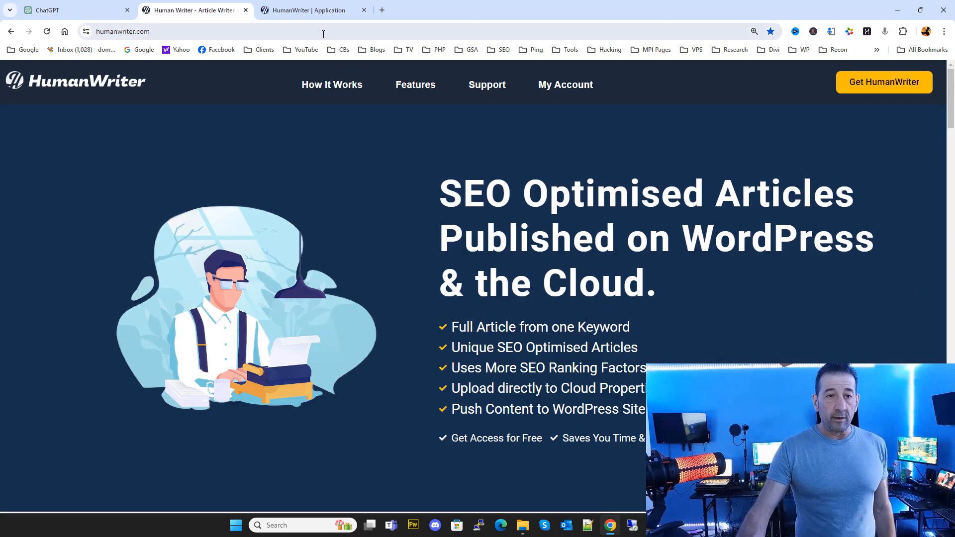
left_click(311, 11)
scroll(476, 216, "up", 1)
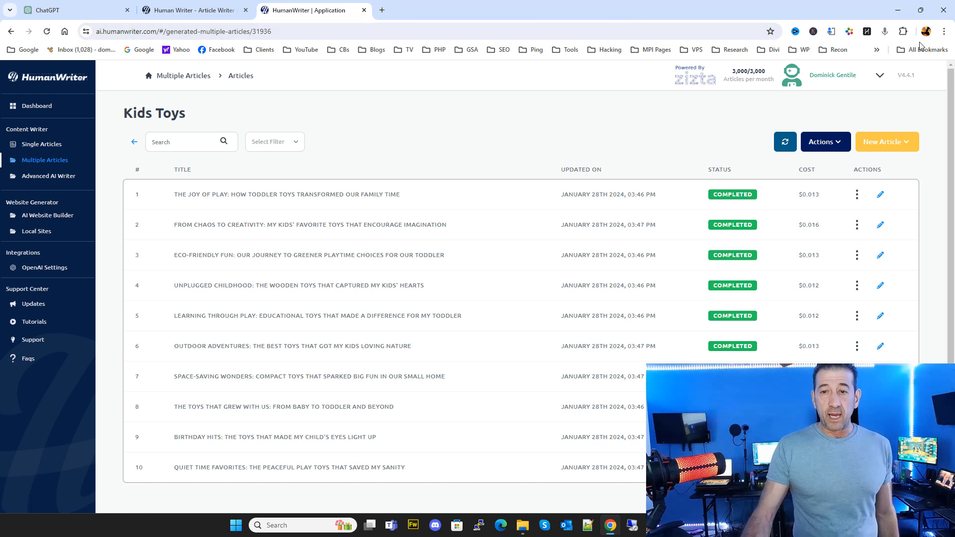
left_click(899, 11)
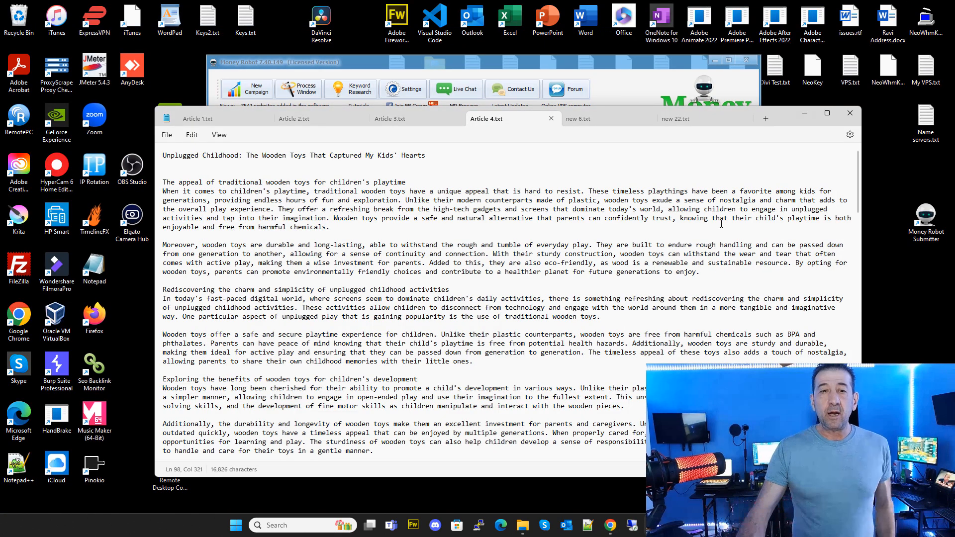
Switch to Money Robot and create a new SEO campaign named KidsToys Cust 041824.
left_click(625, 92)
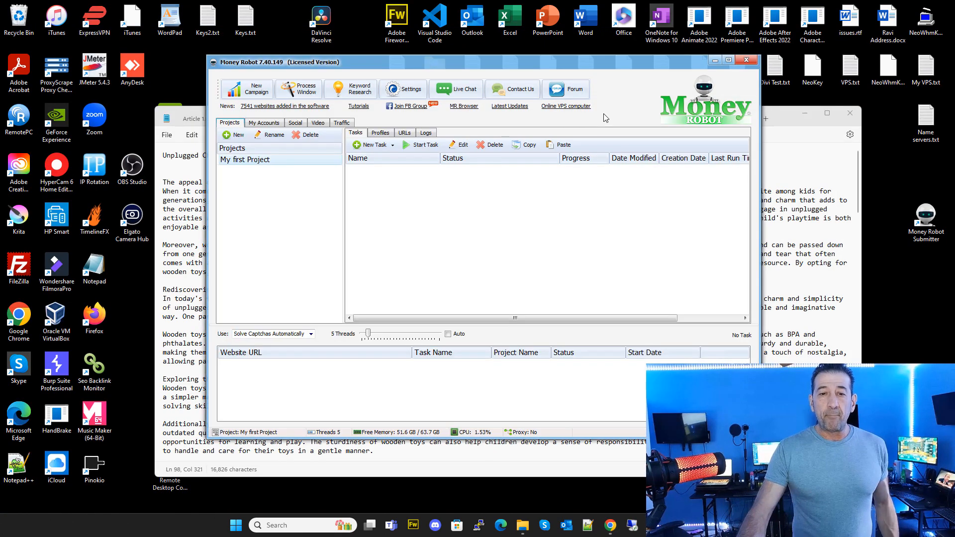
left_click(227, 96)
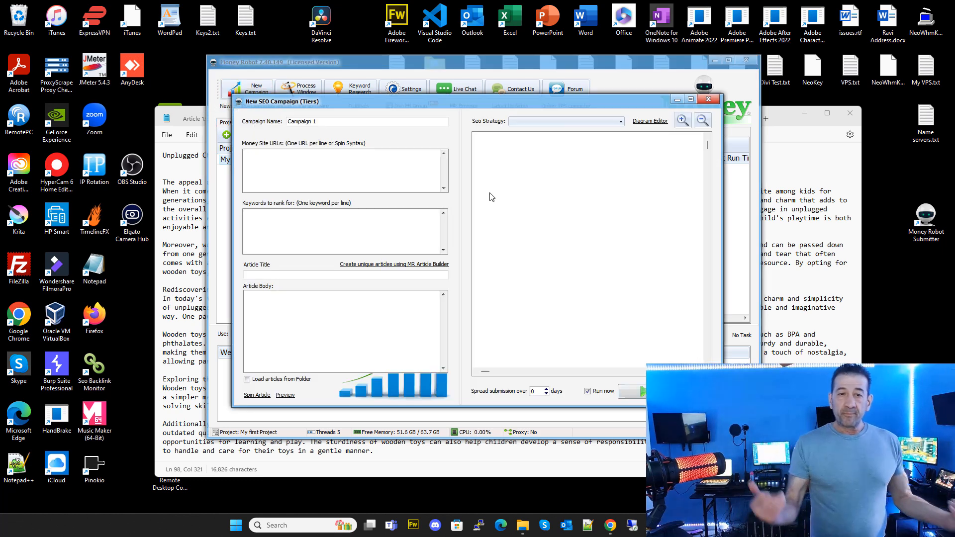
double_click(329, 121)
type("KidsT")
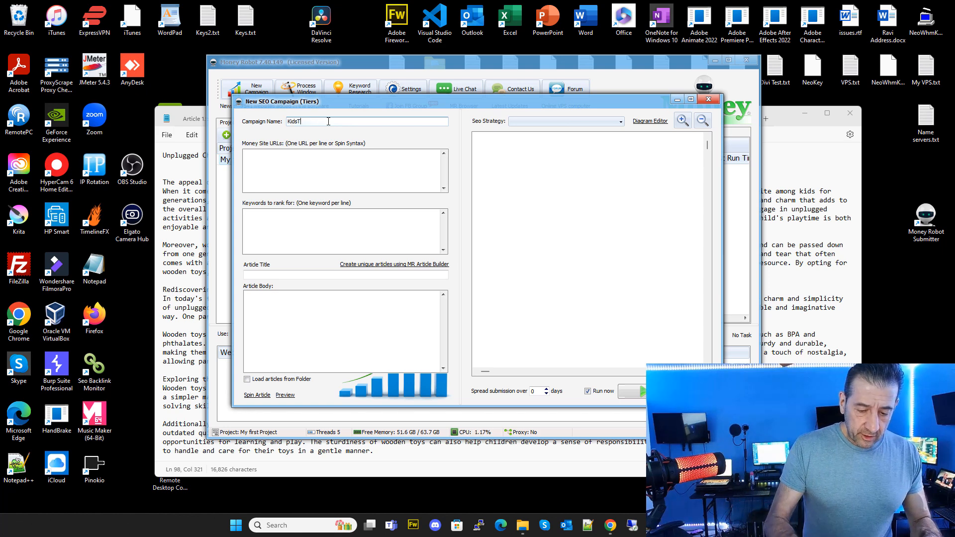
type("oys Cu")
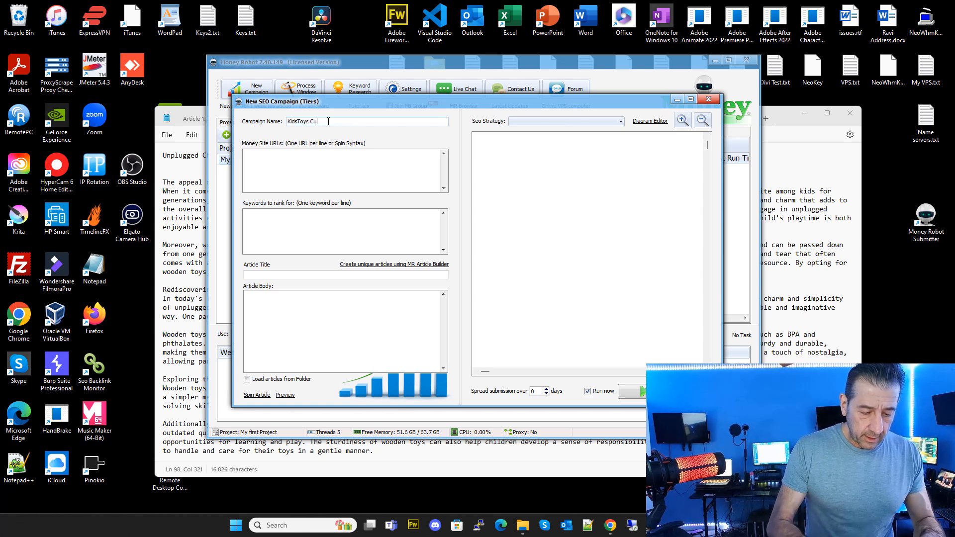
type("st 0")
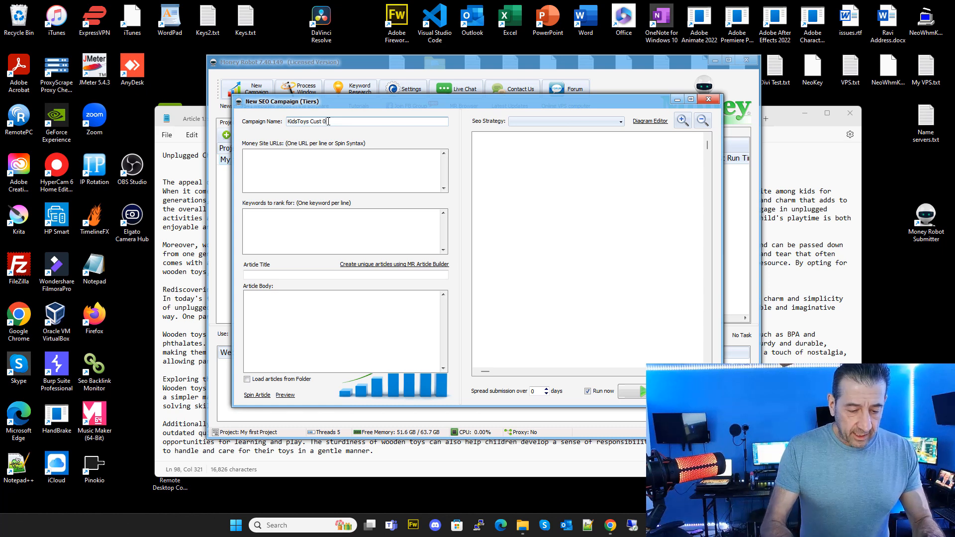
type("4")
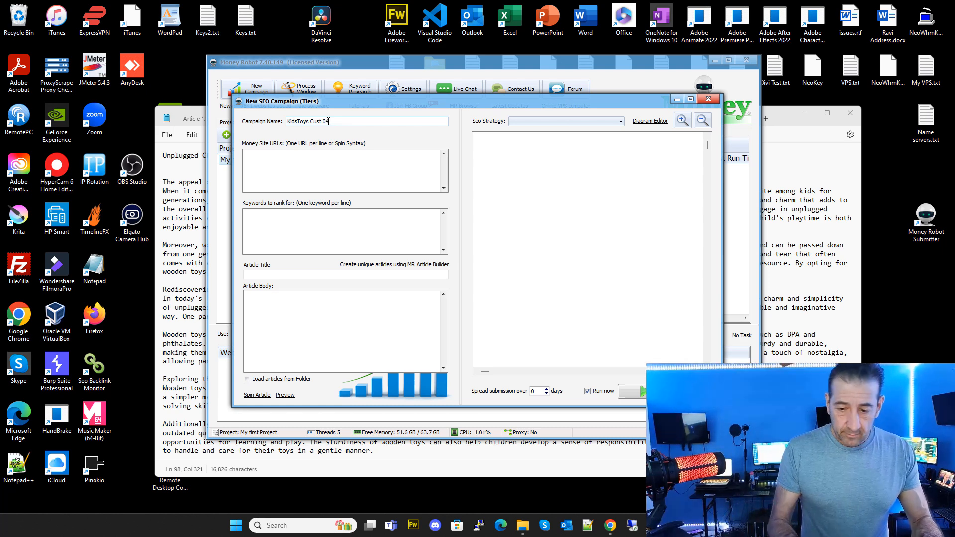
type("1")
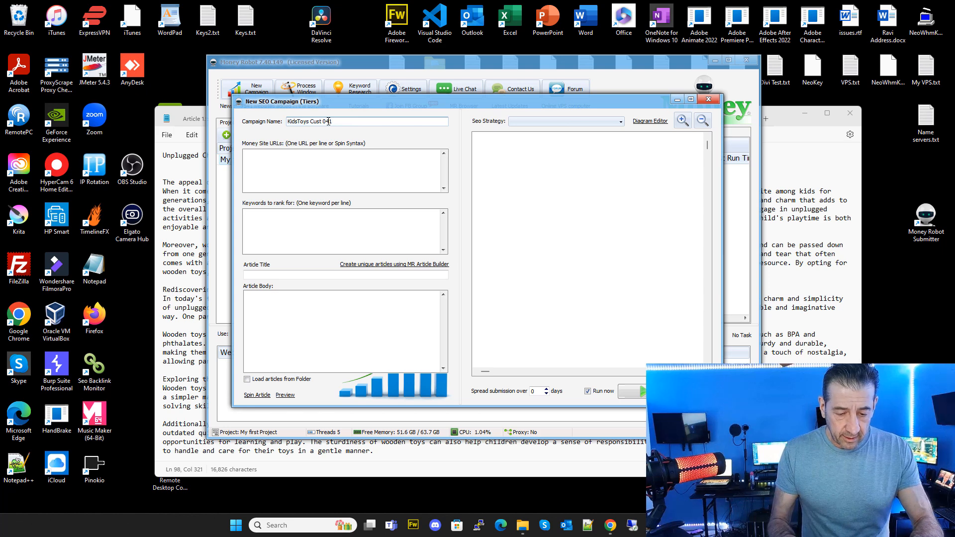
type("824")
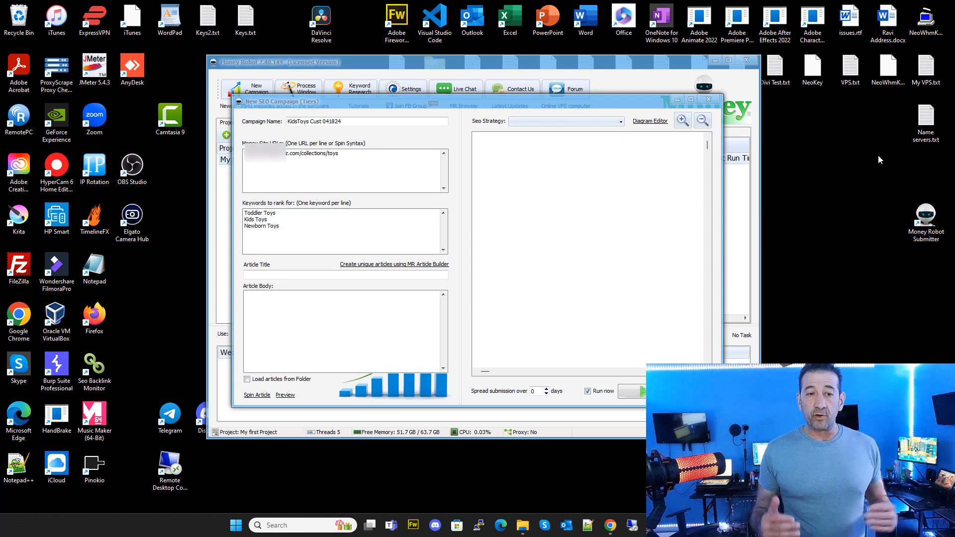
Review the list of keywords to rank for in the campaign.
left_click(298, 231)
key("ctrl+a")
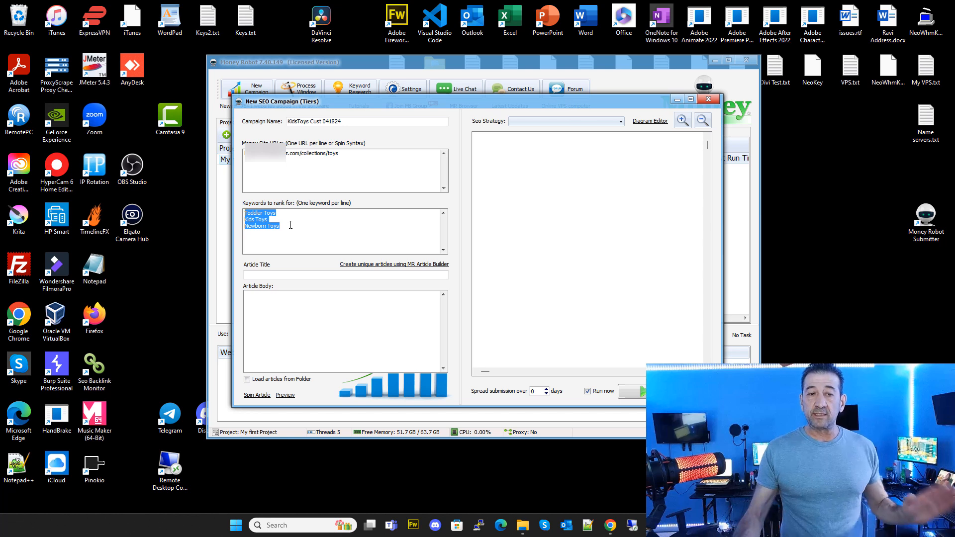
left_click(293, 224)
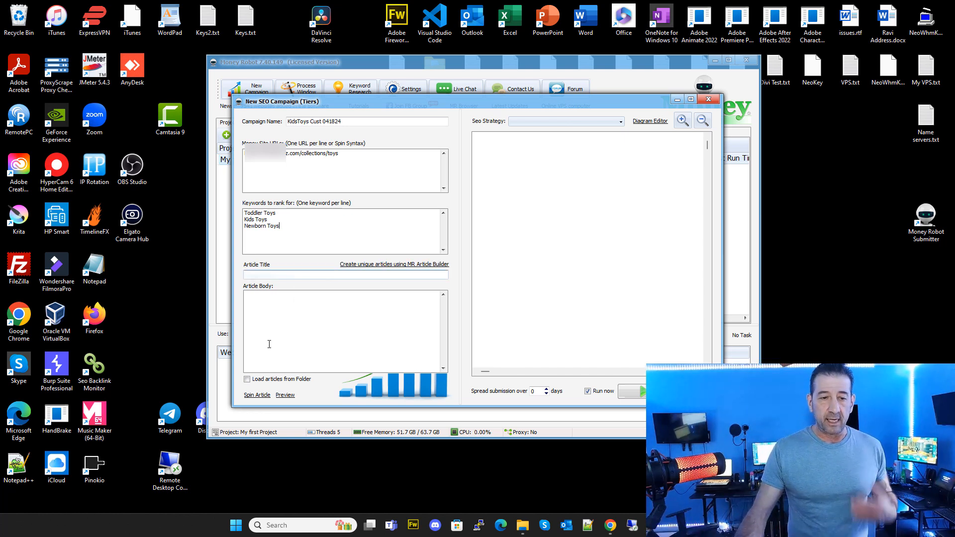
Load the campaign's articles from the folder C:\Video Projects\Dark Marketing\Money Robot Multi Posts\Posts.
left_click(248, 380)
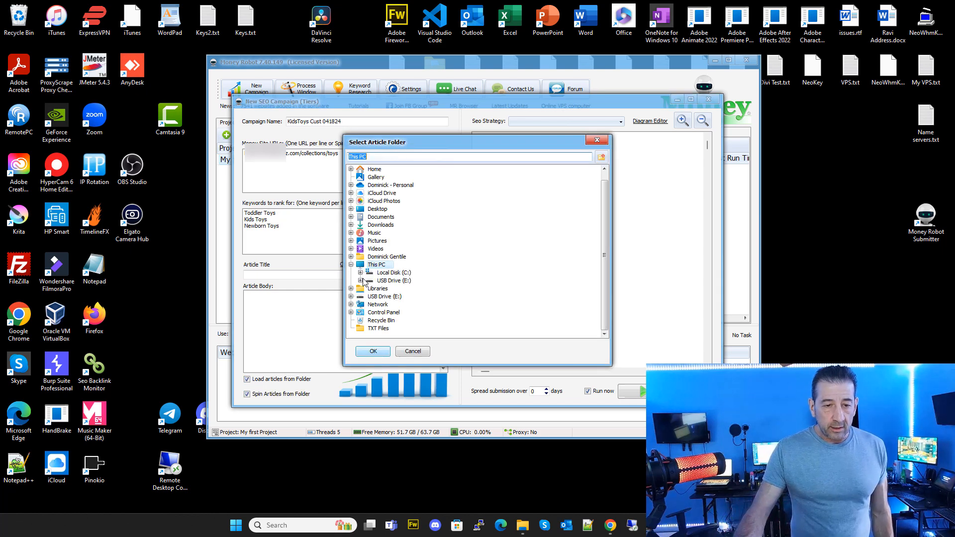
left_click(361, 281)
scroll(393, 243, "down", 8)
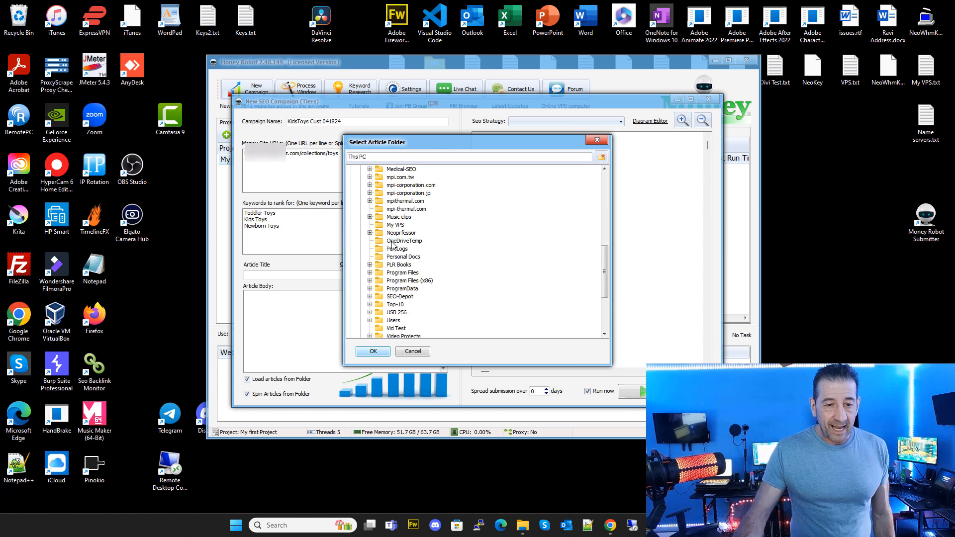
scroll(394, 244, "down", 4)
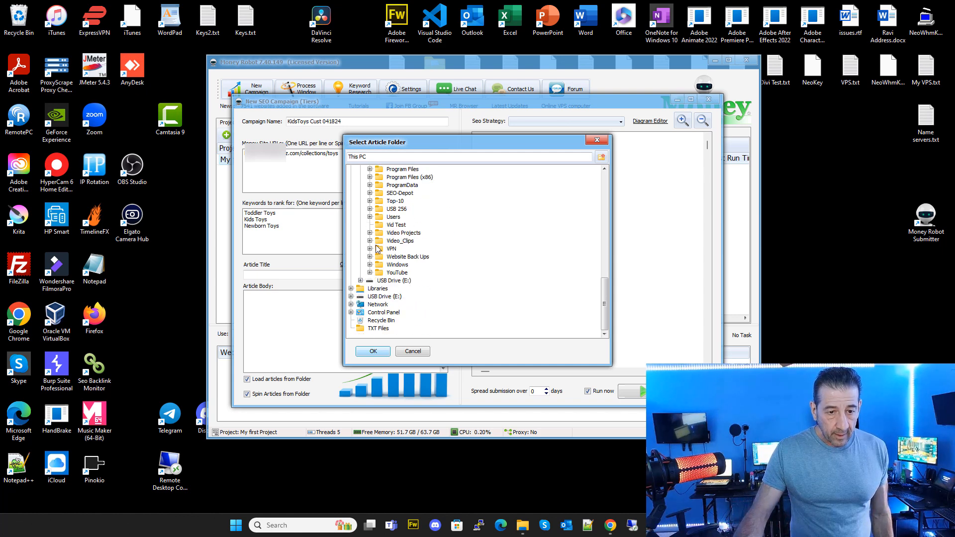
left_click(370, 233)
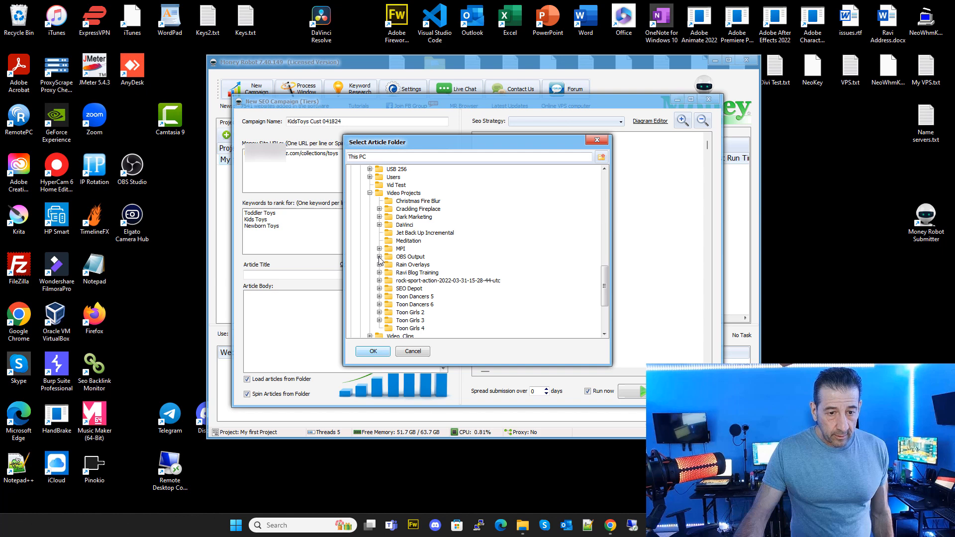
left_click(379, 217)
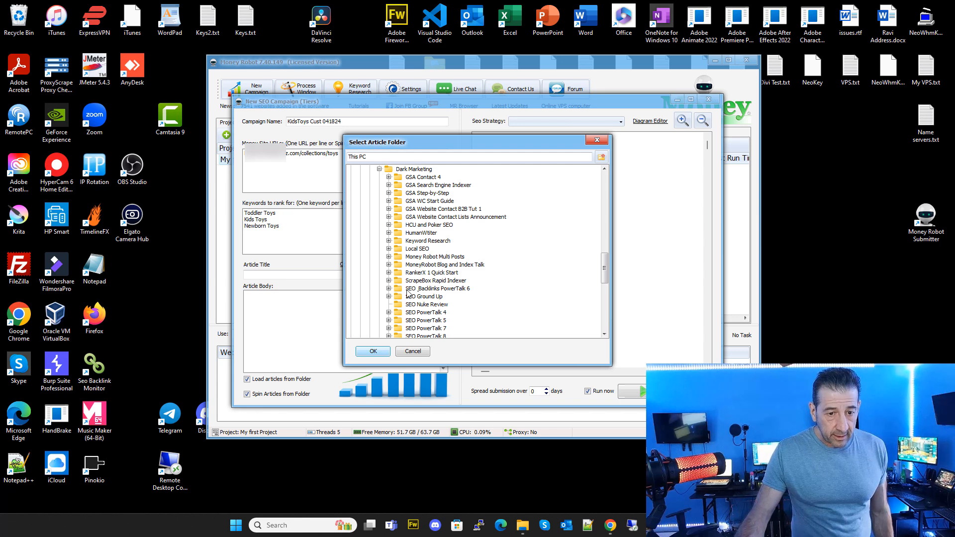
scroll(410, 282, "down", 1)
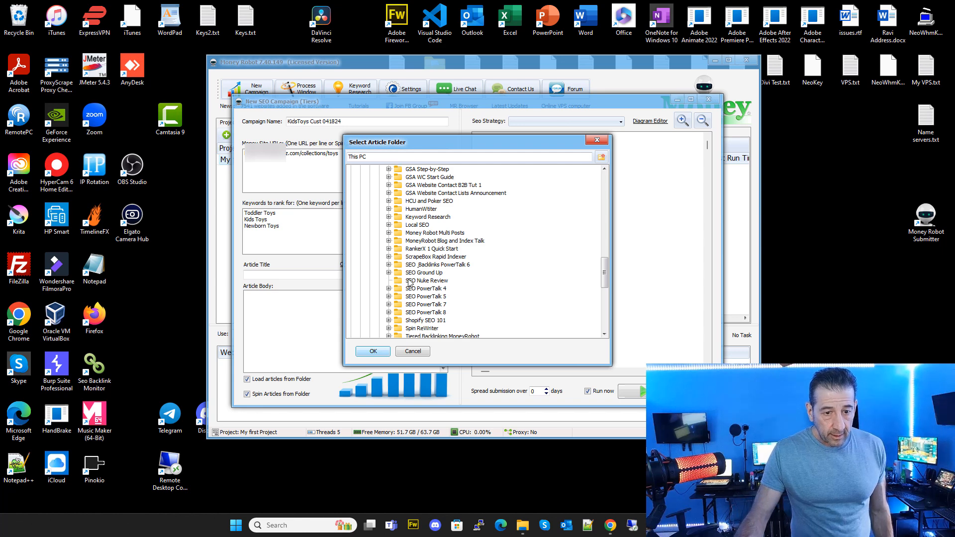
left_click(390, 233)
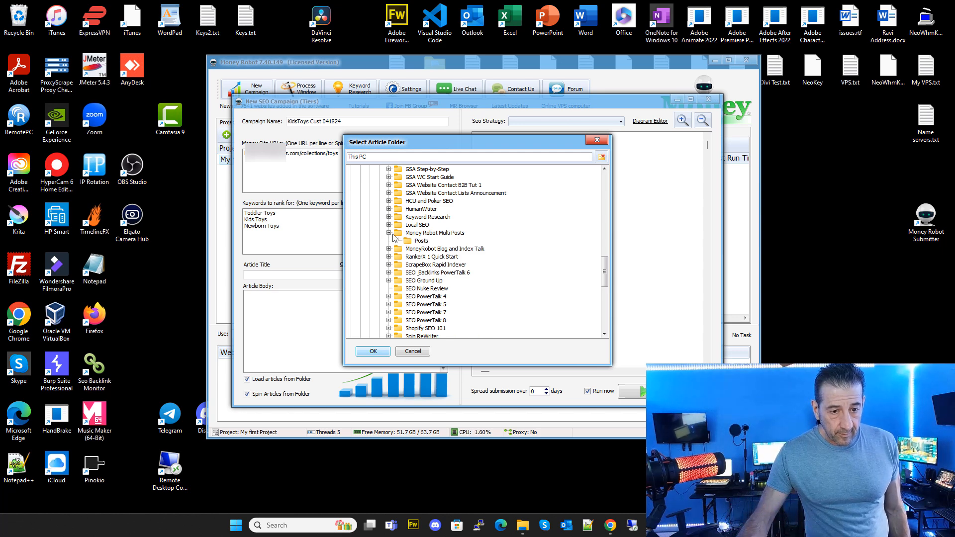
left_click(410, 242)
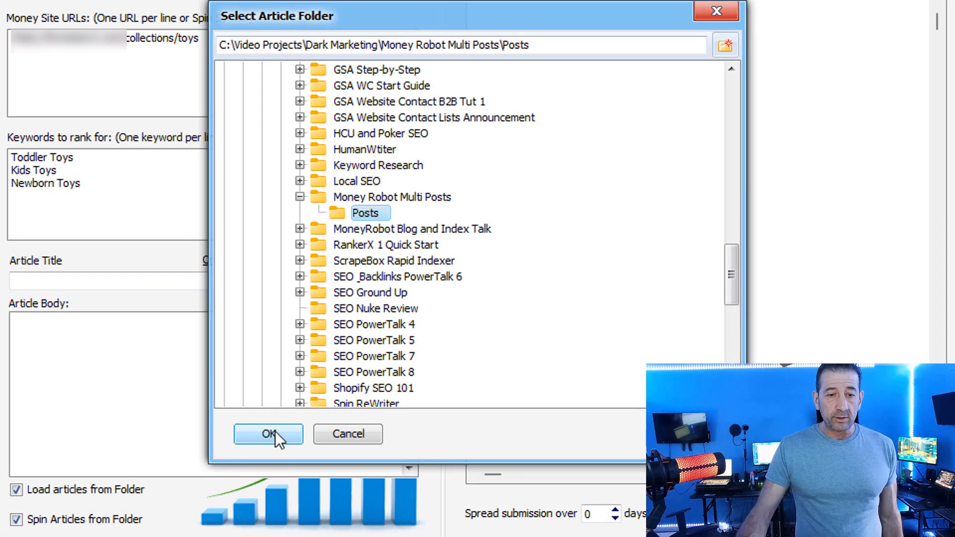
left_click(268, 433)
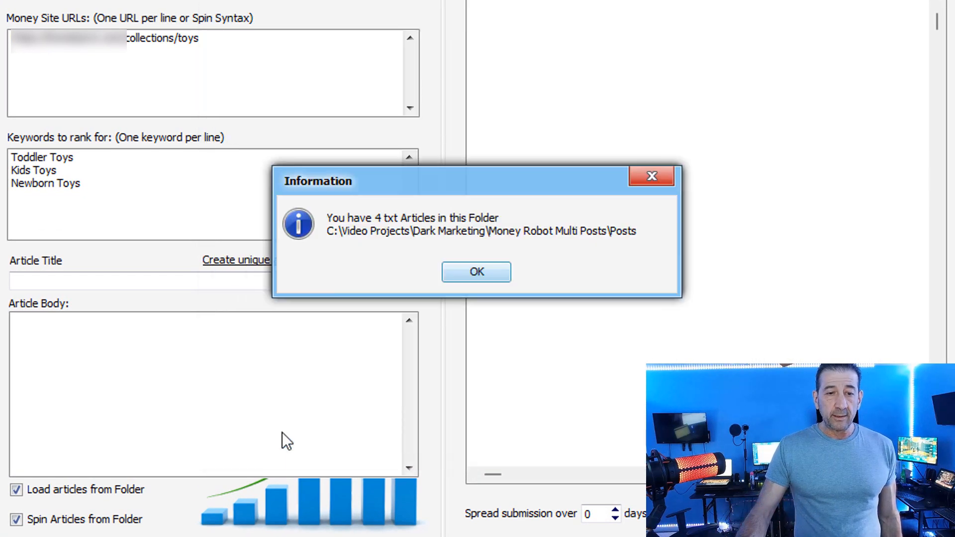
left_click(483, 273)
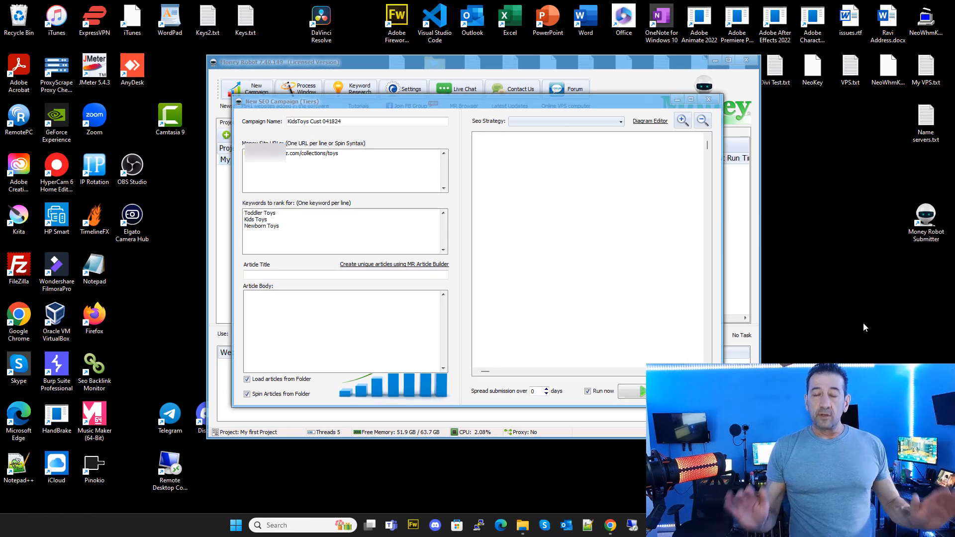
Show the campaign's advanced options and copy the three keywords Toddler Toys, Kids Toys and Newborn Toys.
right_click(396, 199)
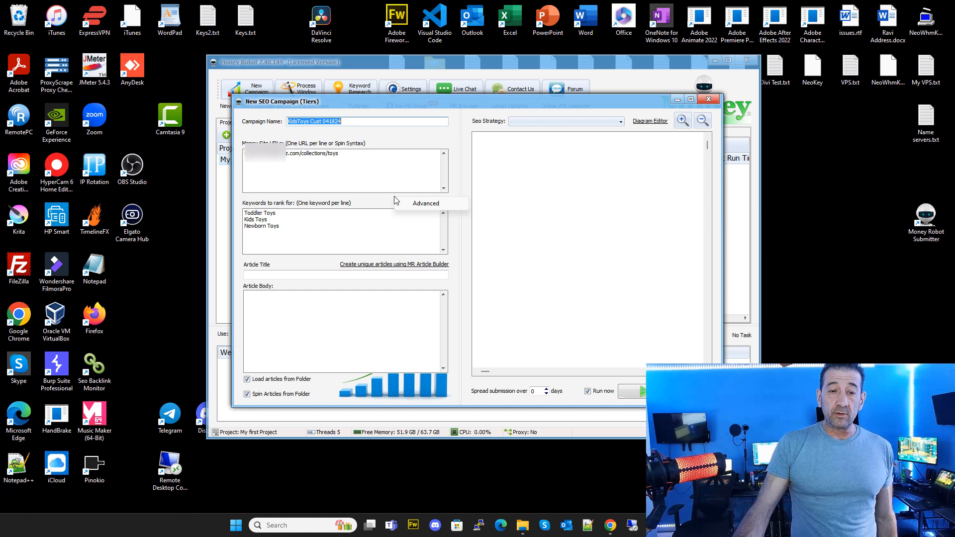
left_click(419, 205)
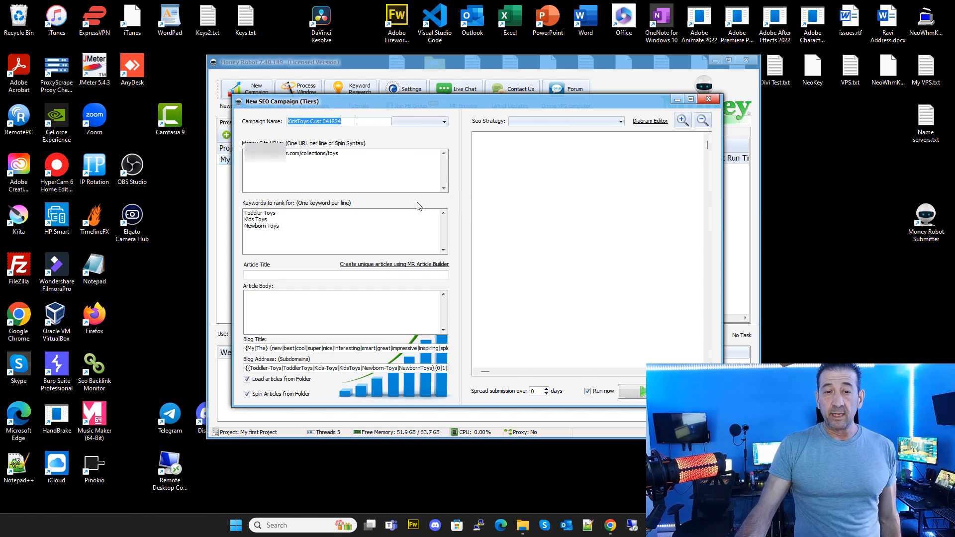
left_click_drag(312, 243, 240, 214)
key("ctrl+c")
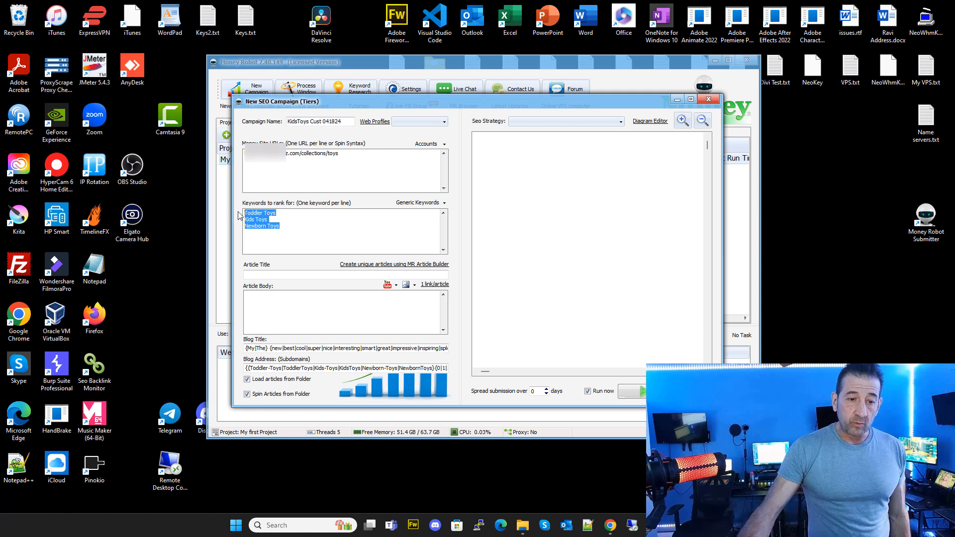
right_click(264, 222)
left_click(285, 248)
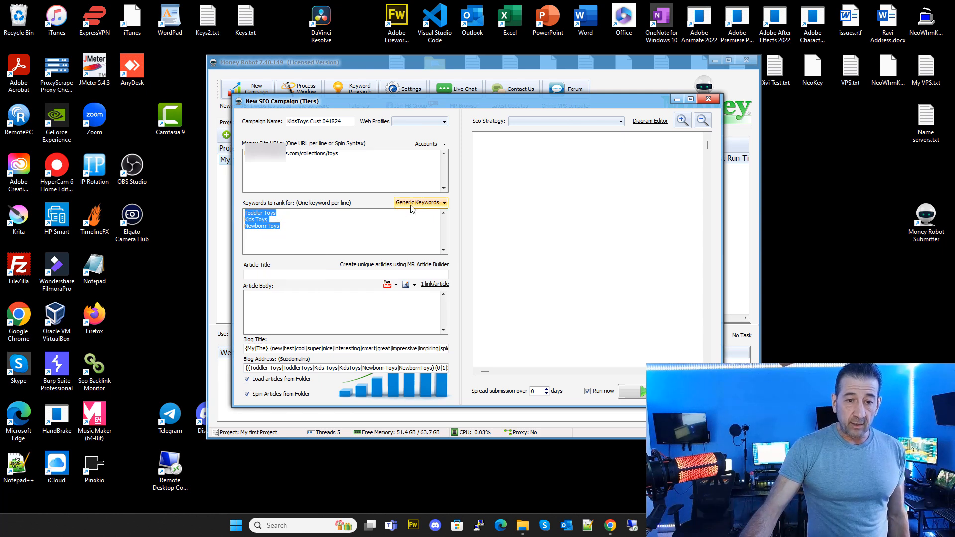
Replace the generic keywords with the copied Toddler Toys, Kids Toys and Newborn Toys, set their usage to 100% and save.
left_click(421, 202)
left_click_drag(404, 231, 349, 225)
right_click(376, 229)
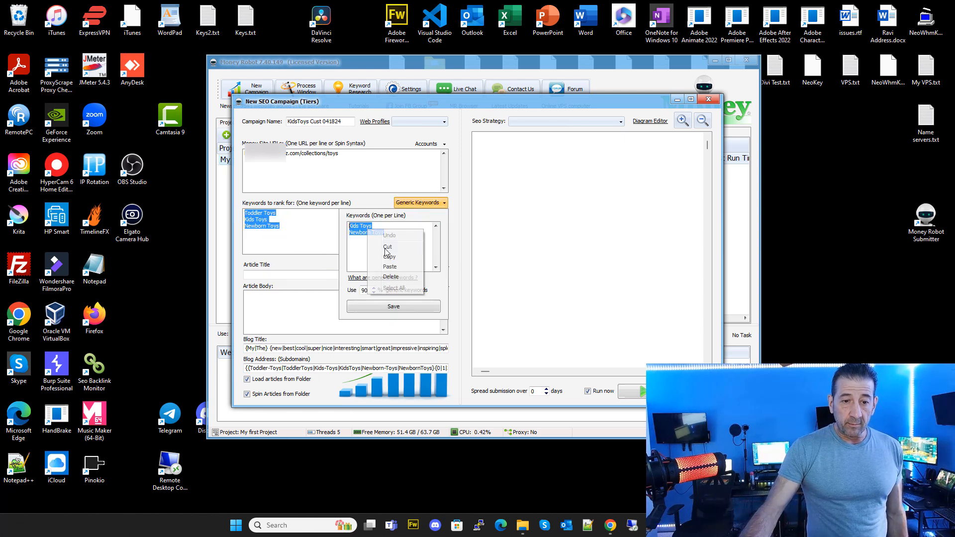
left_click(388, 269)
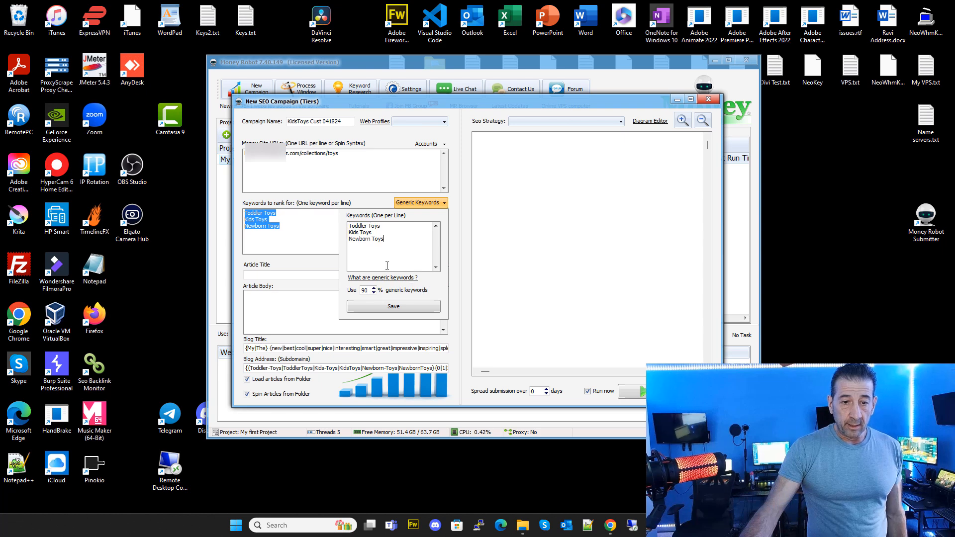
left_click(374, 288)
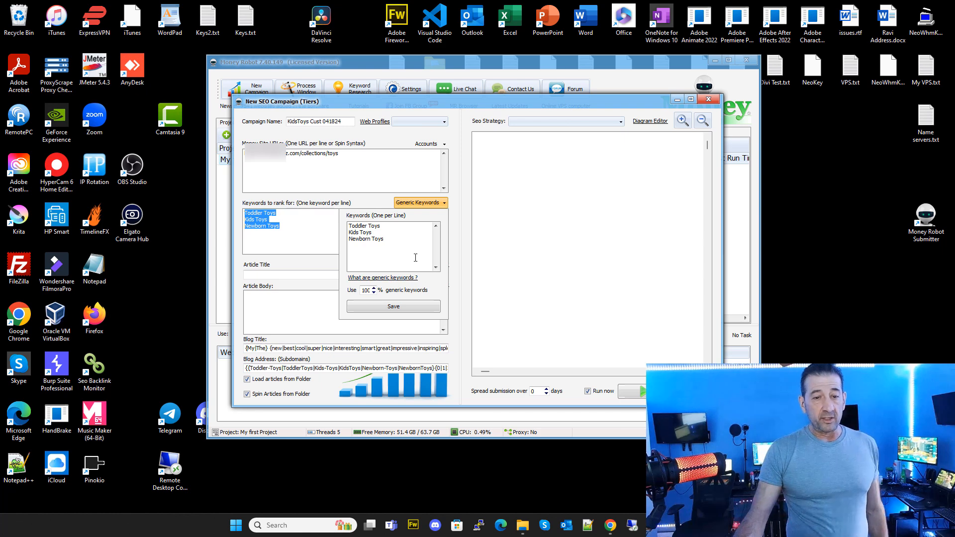
left_click(398, 307)
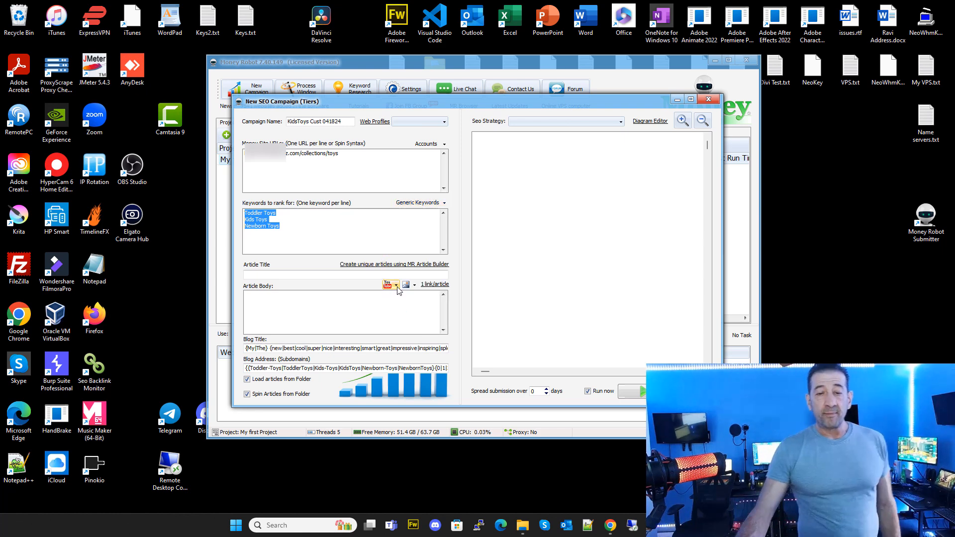
Switch to Notepad, copy the whole block of image URLs from new 6.txt, and minimize the window.
left_click(633, 525)
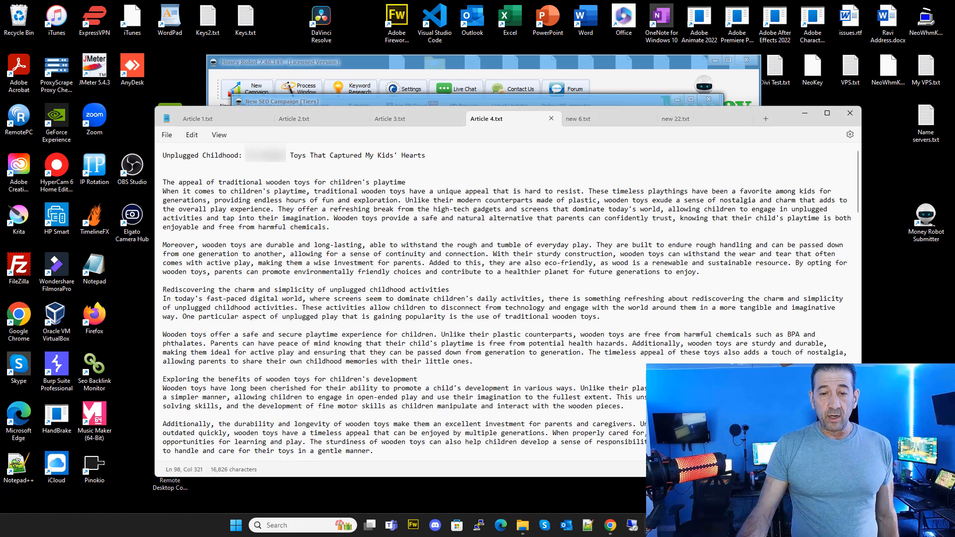
left_click(593, 118)
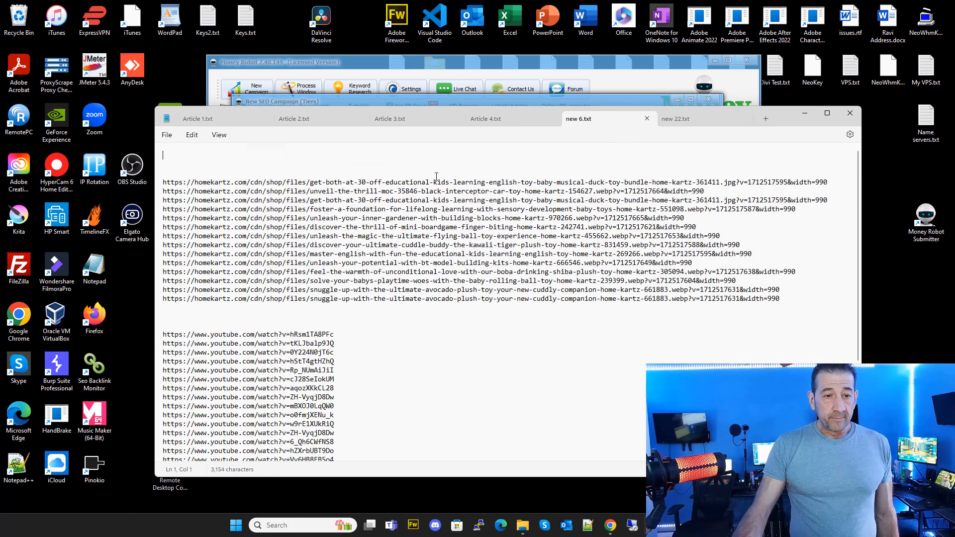
left_click_drag(794, 292, 163, 182)
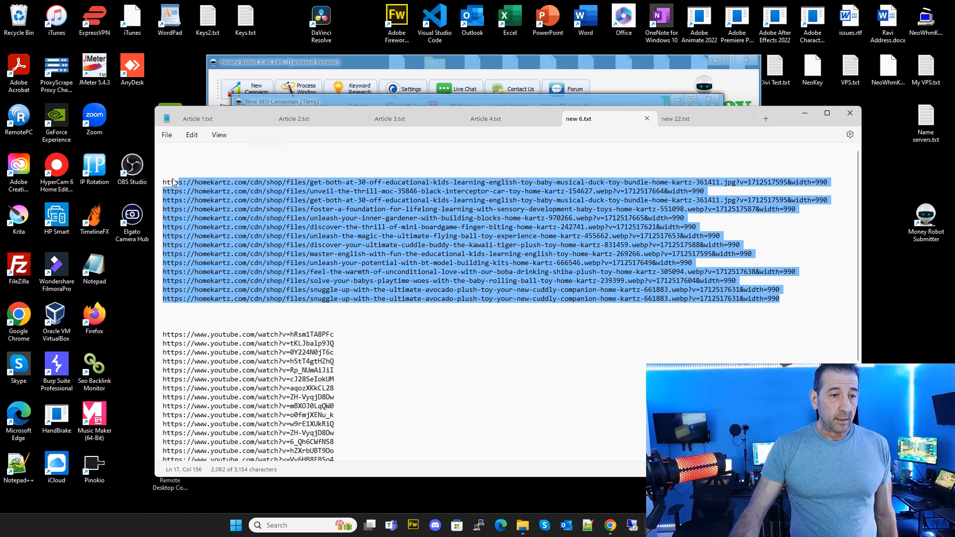
right_click(324, 211)
left_click(346, 256)
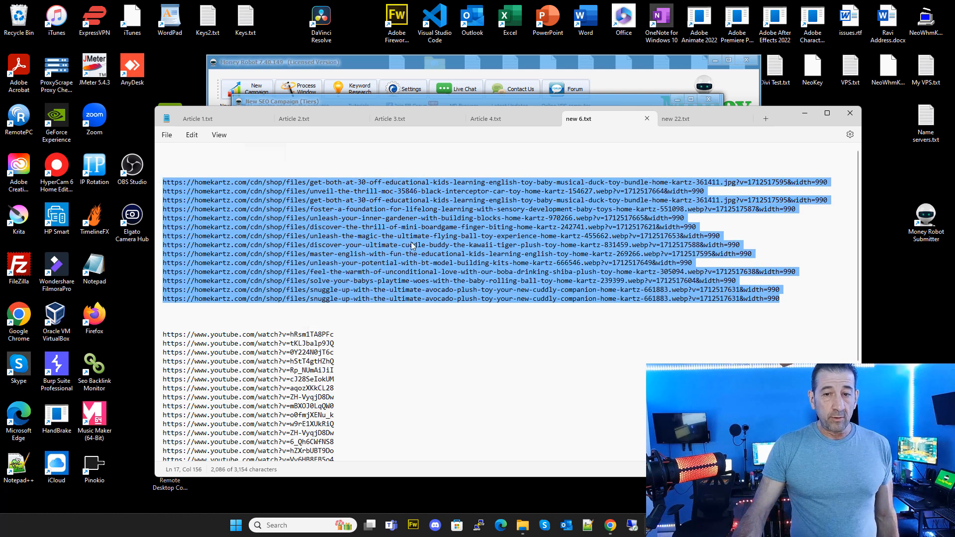
left_click(805, 113)
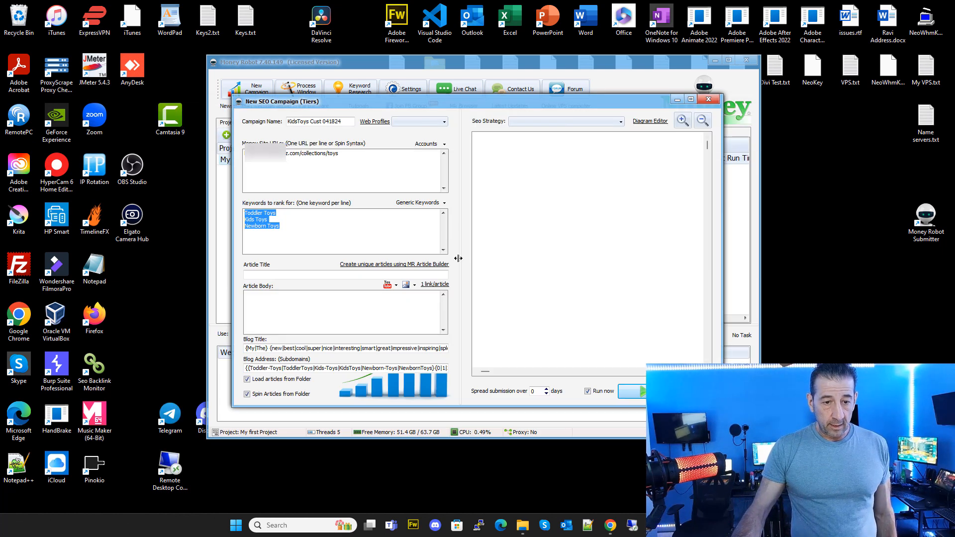
Insert the copied image URLs into the article body with the placement Before the article.
left_click(414, 285)
right_click(361, 308)
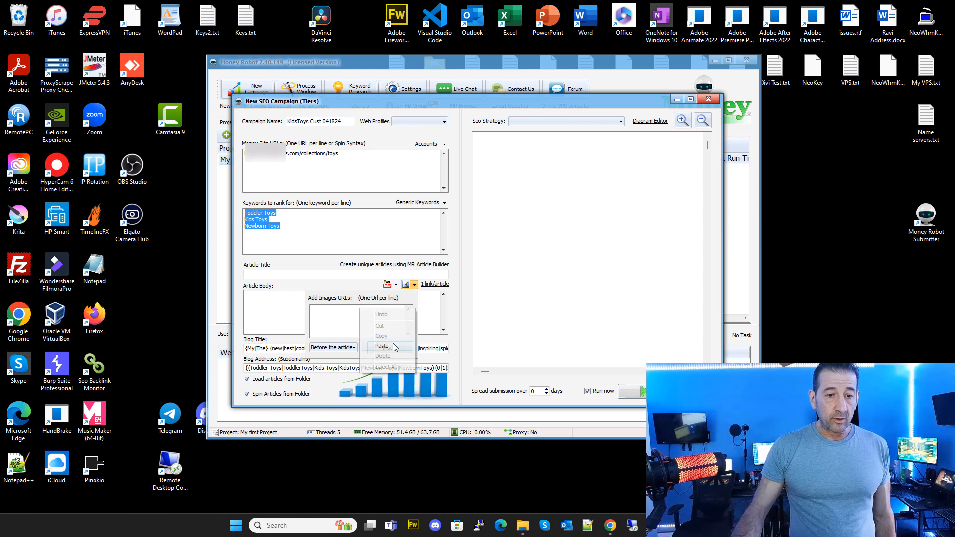
left_click(391, 348)
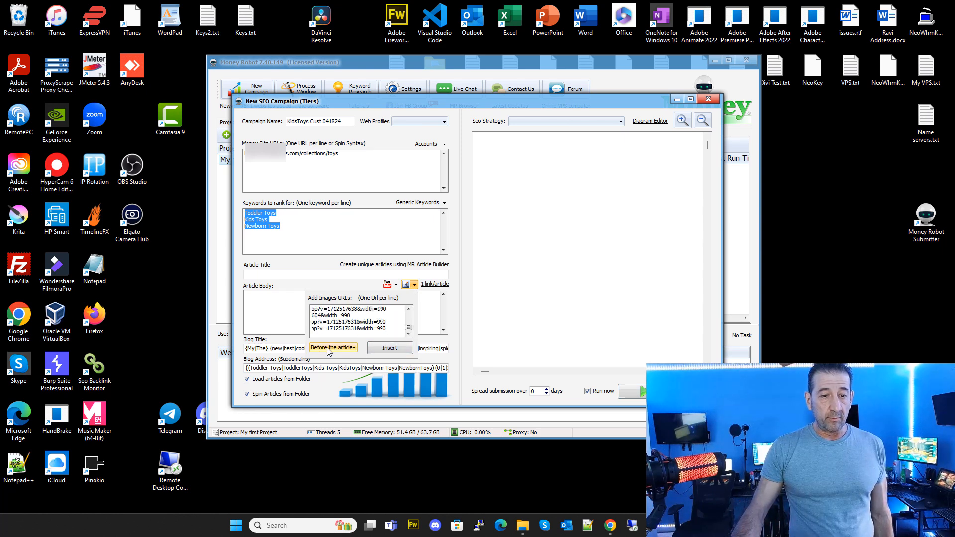
left_click(390, 347)
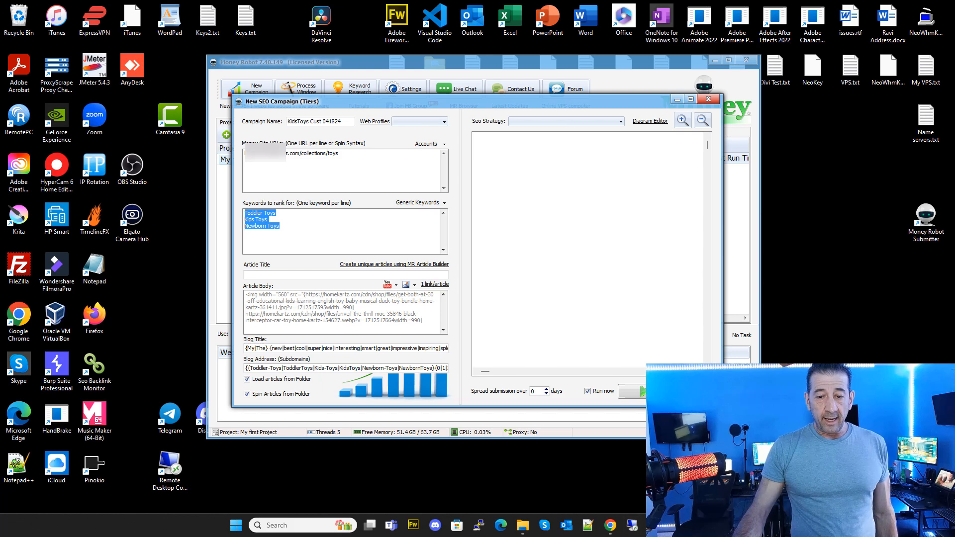
Switch back to Notepad, copy the full list of YouTube video URLs from new 6.txt, and minimize the window.
left_click(639, 529)
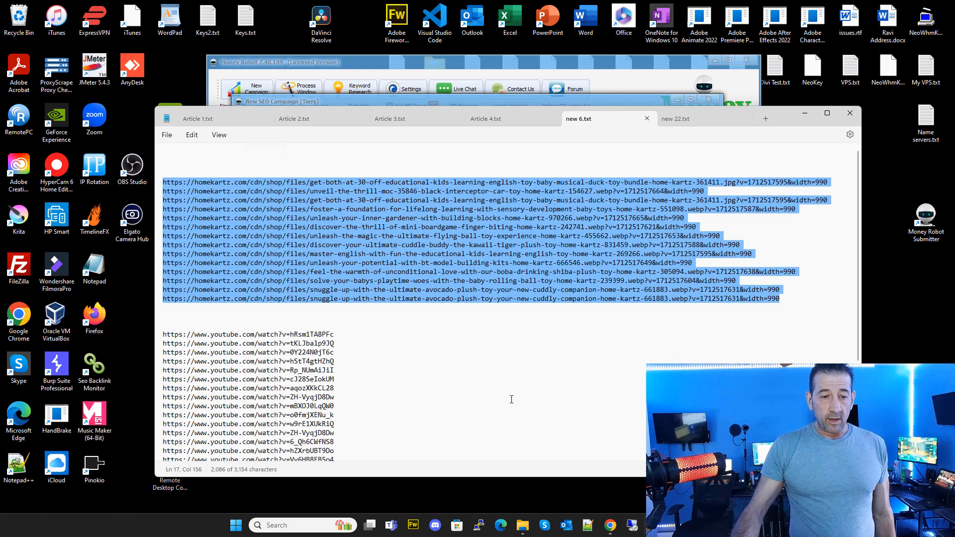
scroll(401, 337, "down", 5)
left_click_drag(348, 404, 155, 199)
right_click(273, 217)
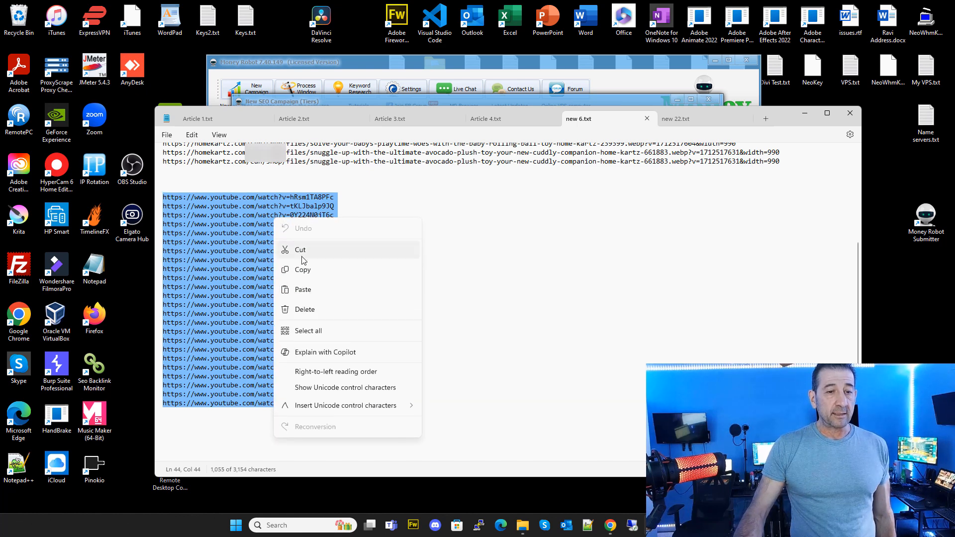
left_click(301, 269)
left_click(803, 117)
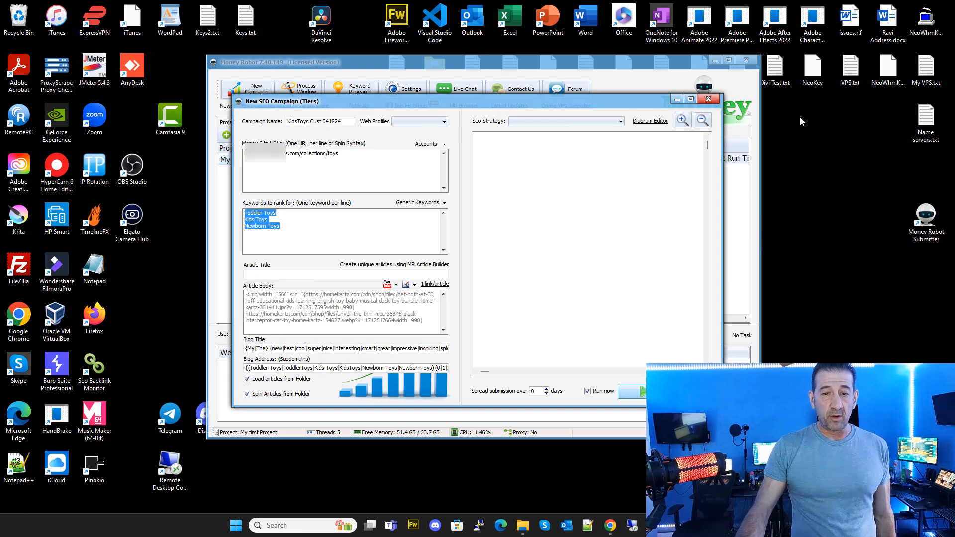
Insert the copied YouTube video URLs into the article body with the placement After the article.
left_click(390, 286)
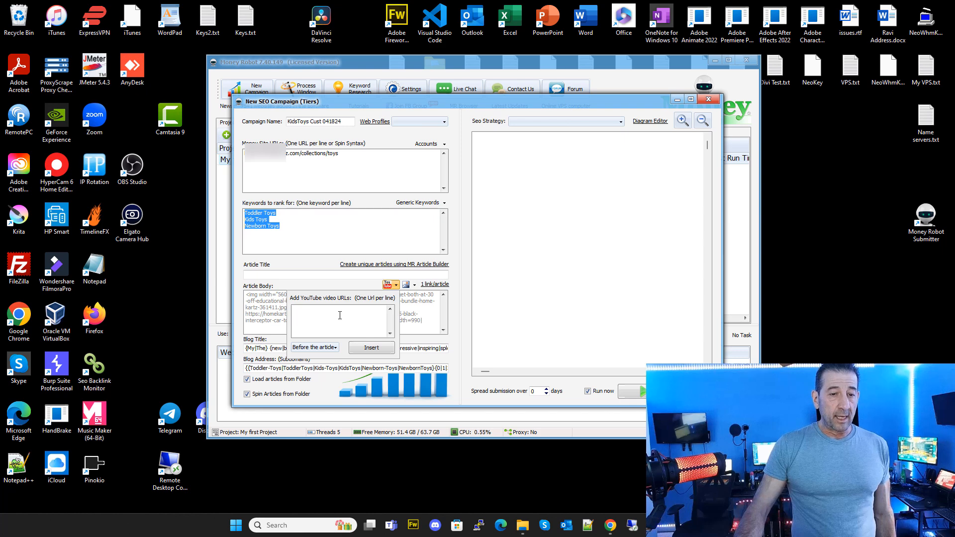
right_click(340, 316)
left_click(370, 352)
left_click(334, 348)
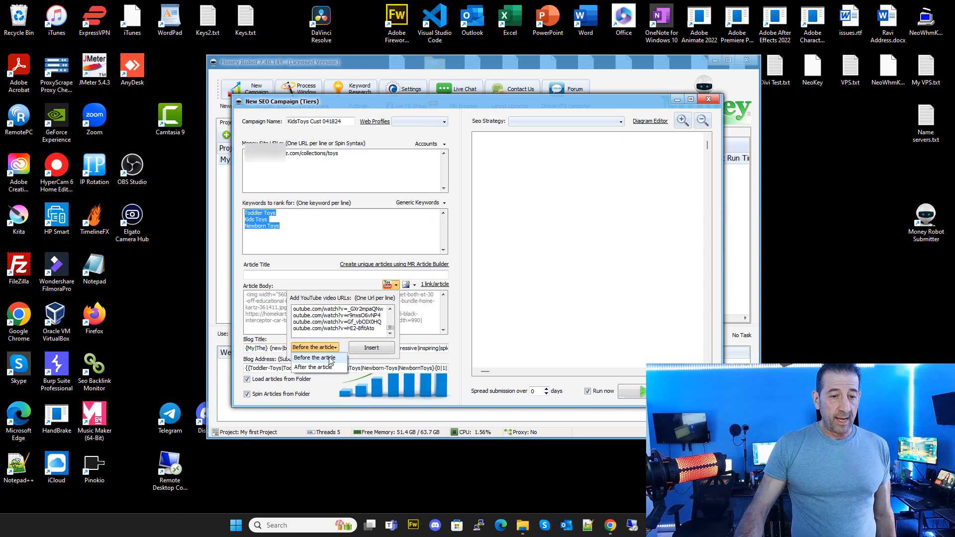
left_click(326, 367)
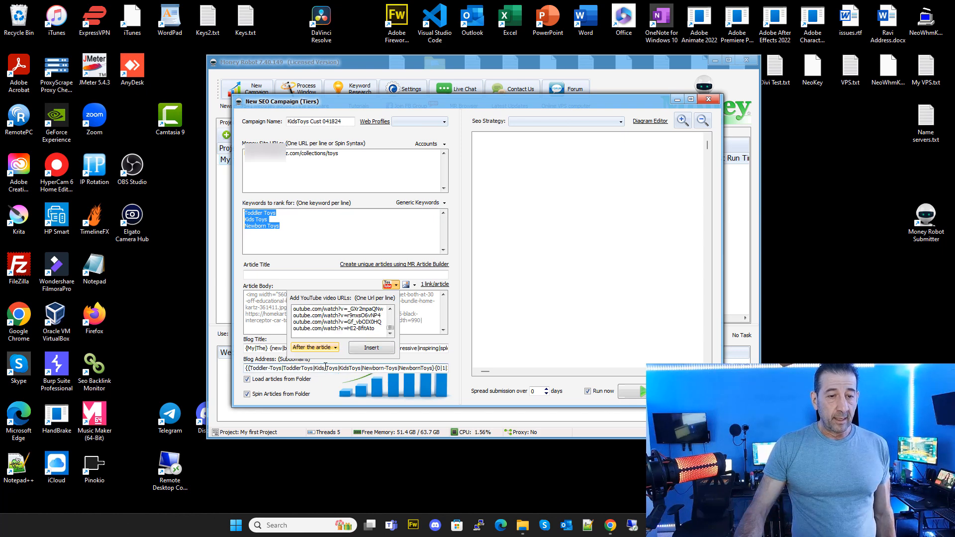
left_click(370, 350)
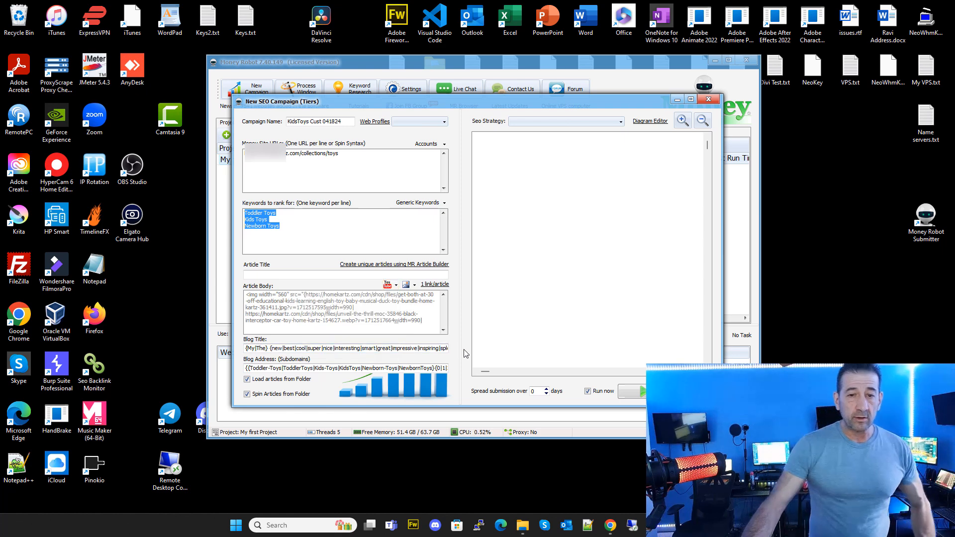
Choose DR MEGA Blog 2.0 as the campaign's SEO strategy.
left_click(562, 122)
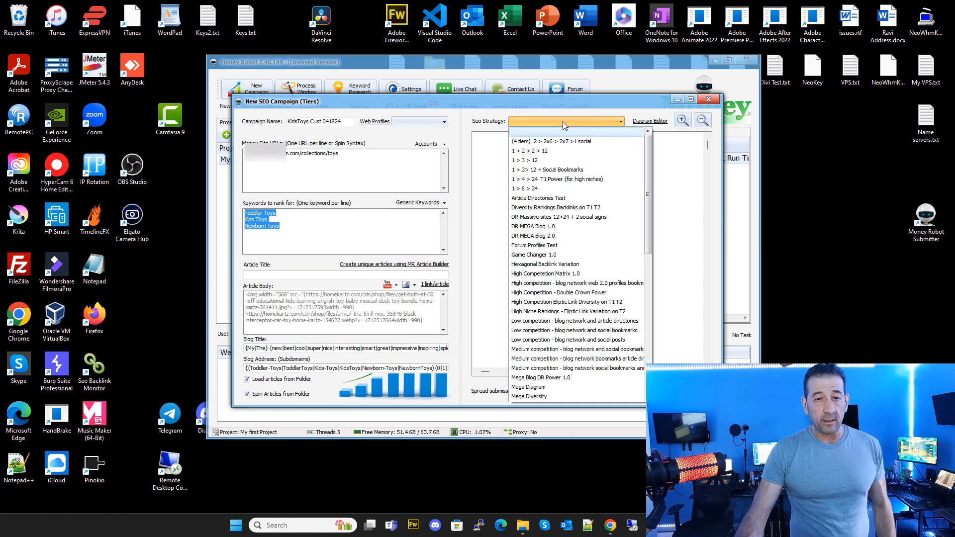
left_click(571, 240)
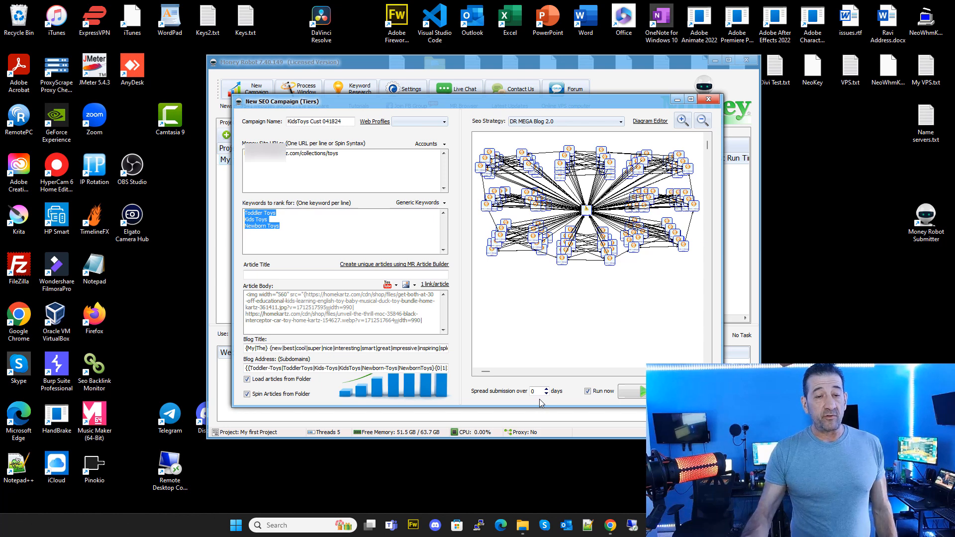
Review the campaign's money site URLs, campaign name, keywords to rank for and generic keywords list.
mouse_move(434, 105)
left_mouse_down()
mouse_move(516, 107)
mouse_move(429, 104)
left_mouse_up()
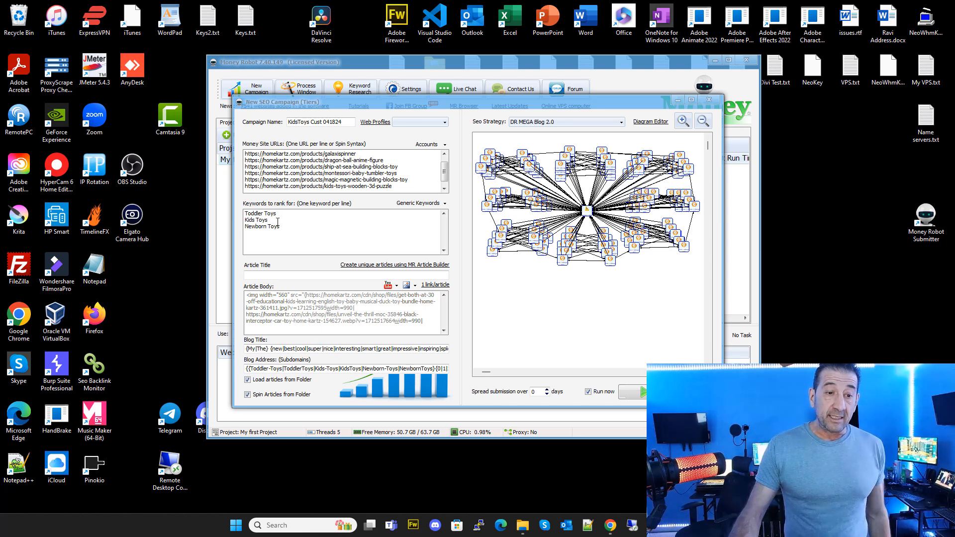
left_click_drag(281, 227, 243, 213)
left_click(323, 237)
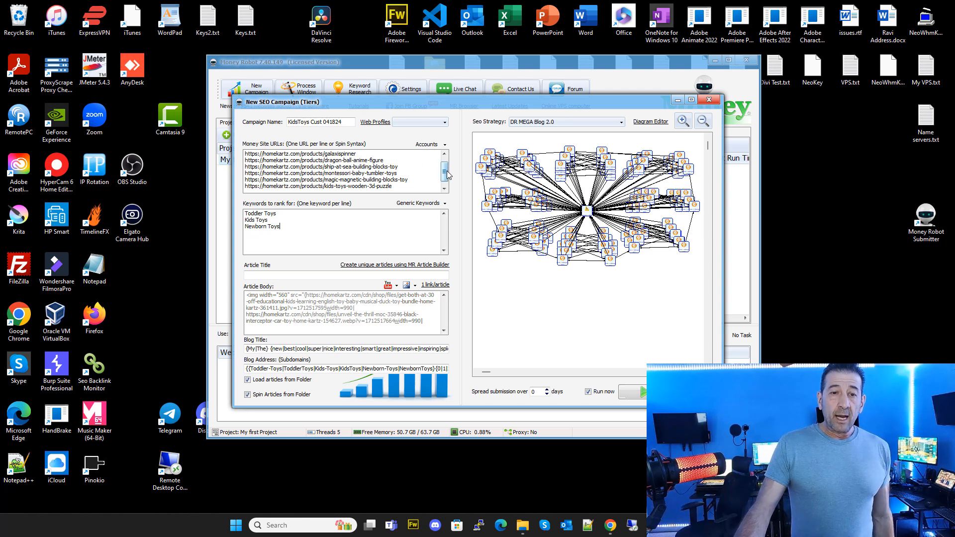
left_click_drag(447, 175, 447, 176)
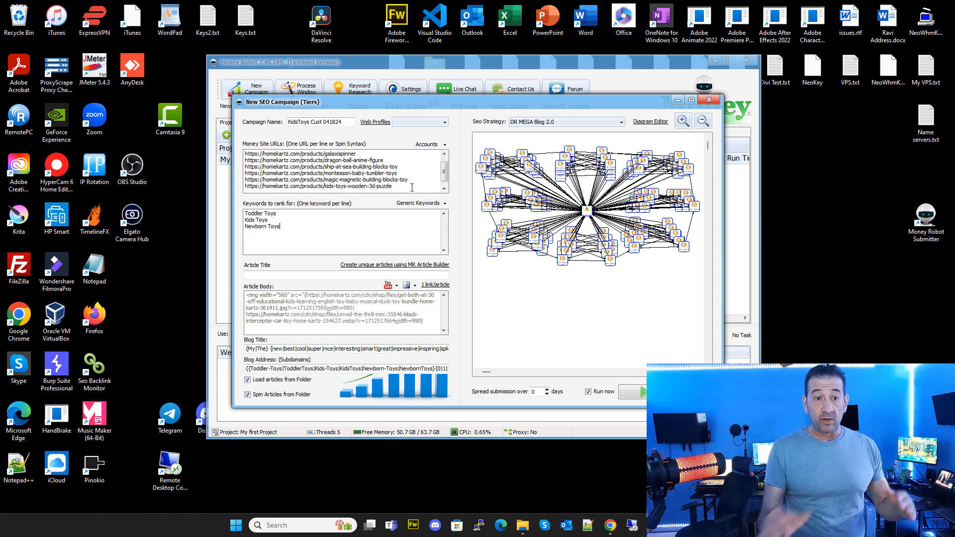
left_click_drag(303, 236, 274, 221)
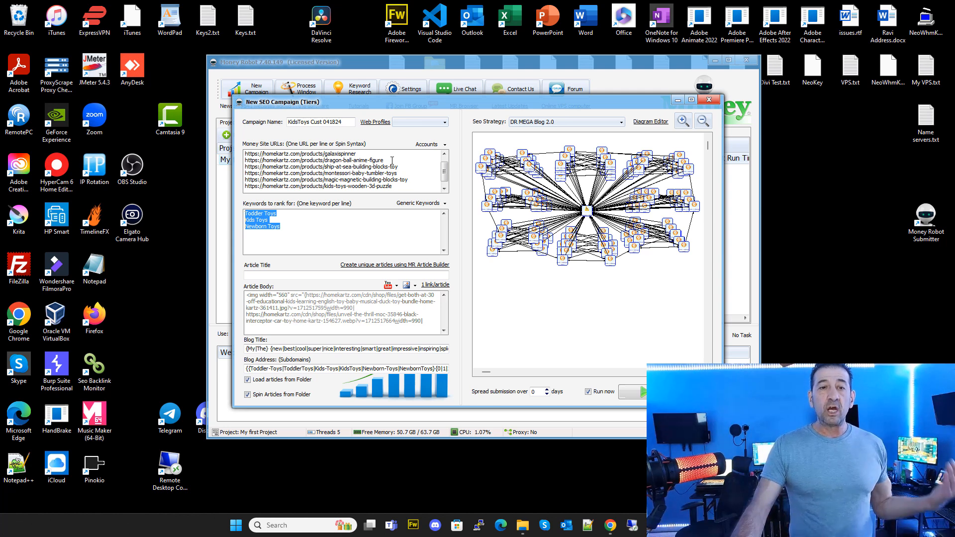
double_click(330, 124)
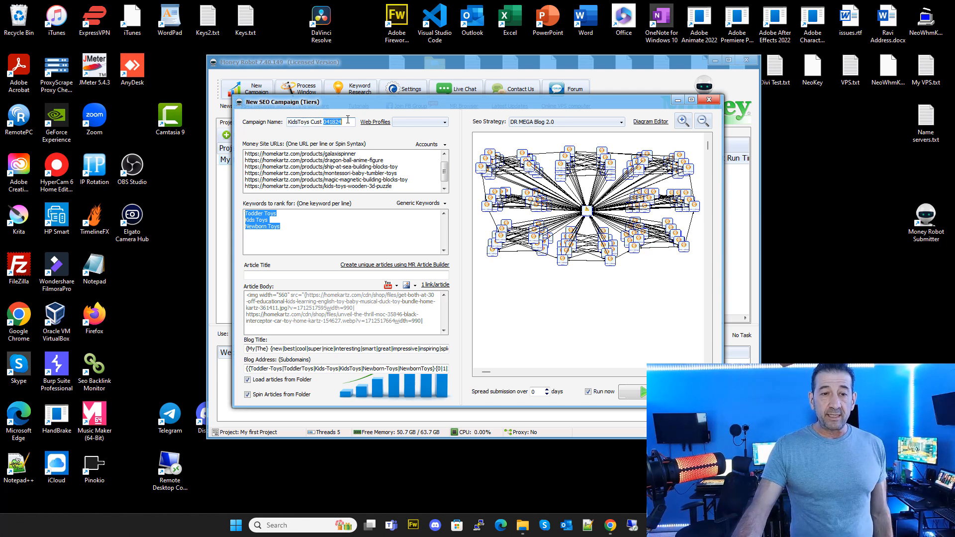
left_click(347, 121)
left_click_drag(294, 226, 255, 214)
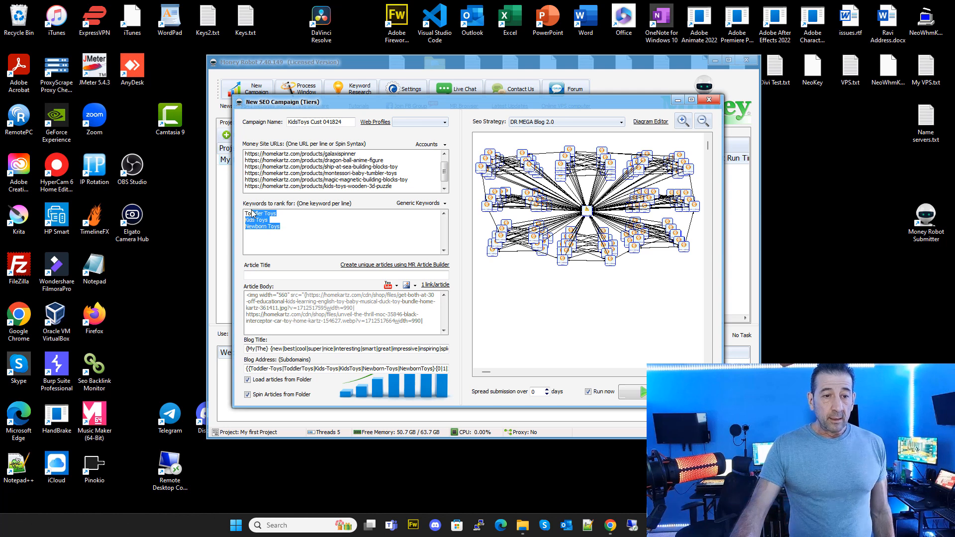
left_click(268, 215)
left_click(418, 203)
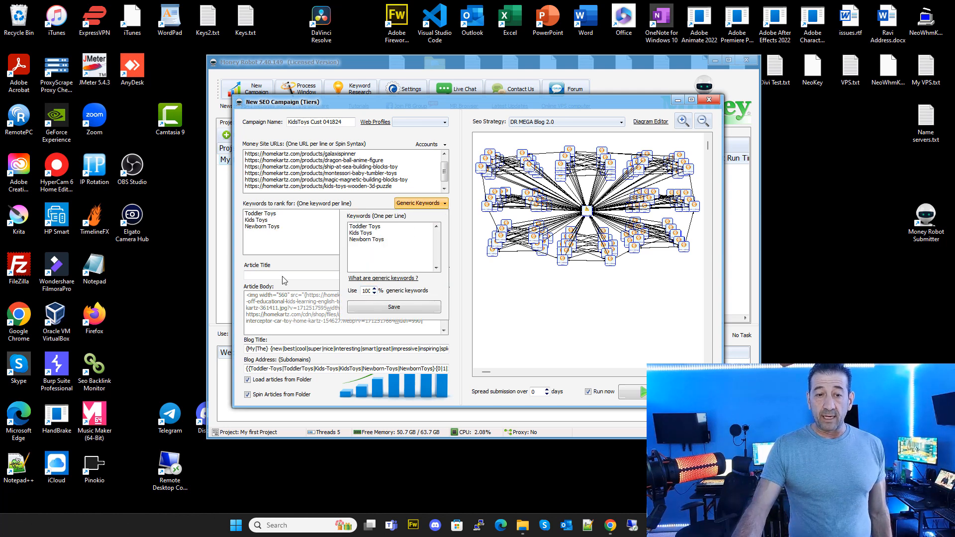
left_click(299, 253)
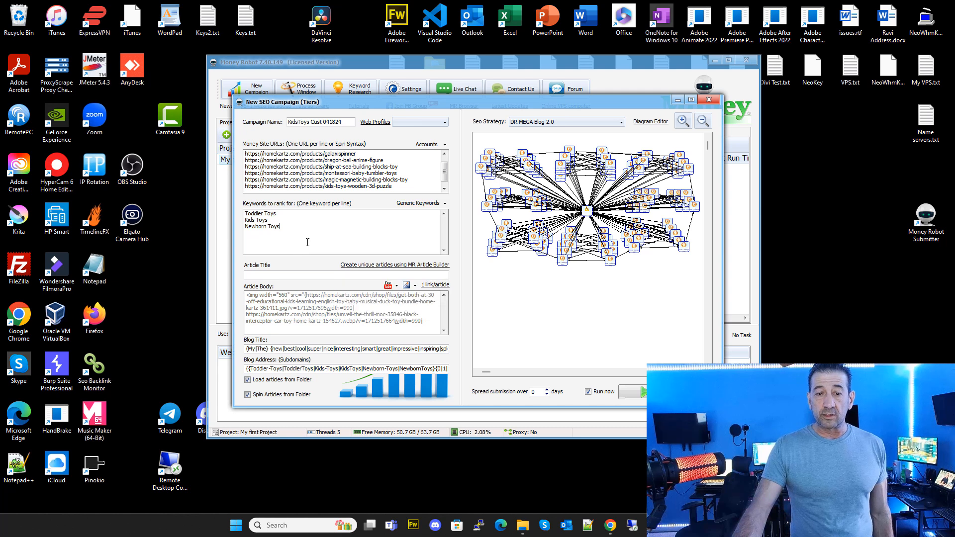
Change the campaign's SEO strategy to Press Release Matrix 1.0 and check the money site URLs and blog address.
left_click(547, 123)
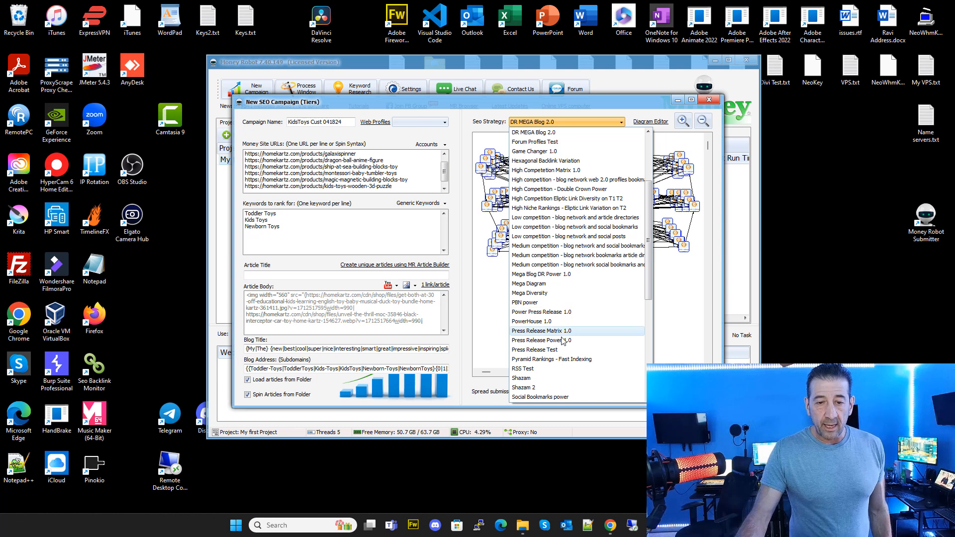
left_click(562, 332)
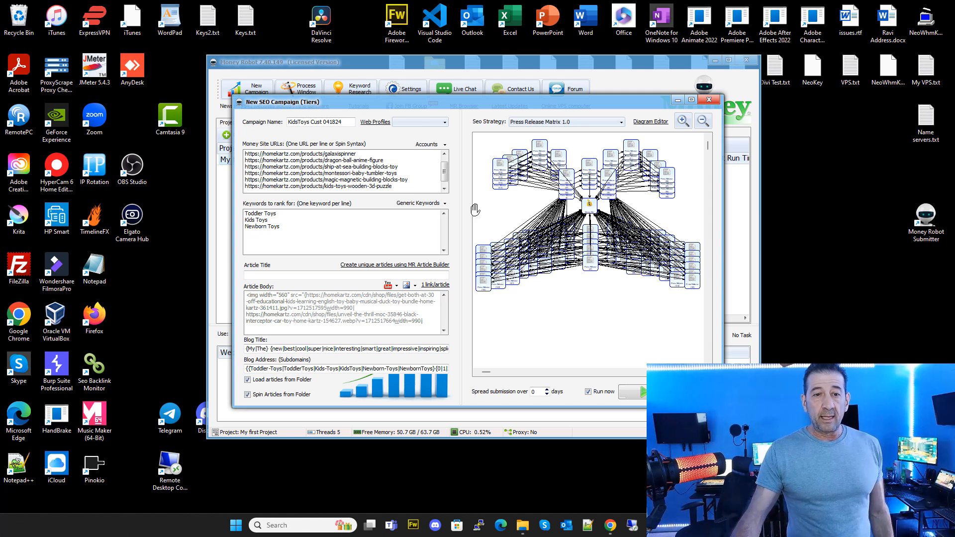
left_click_drag(420, 184, 245, 152)
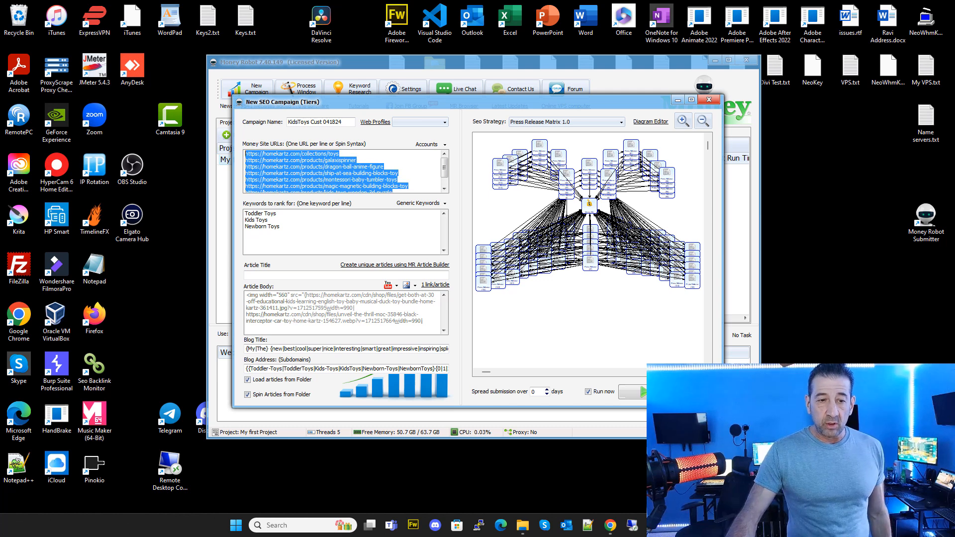
left_click_drag(428, 369, 246, 367)
left_click(325, 225)
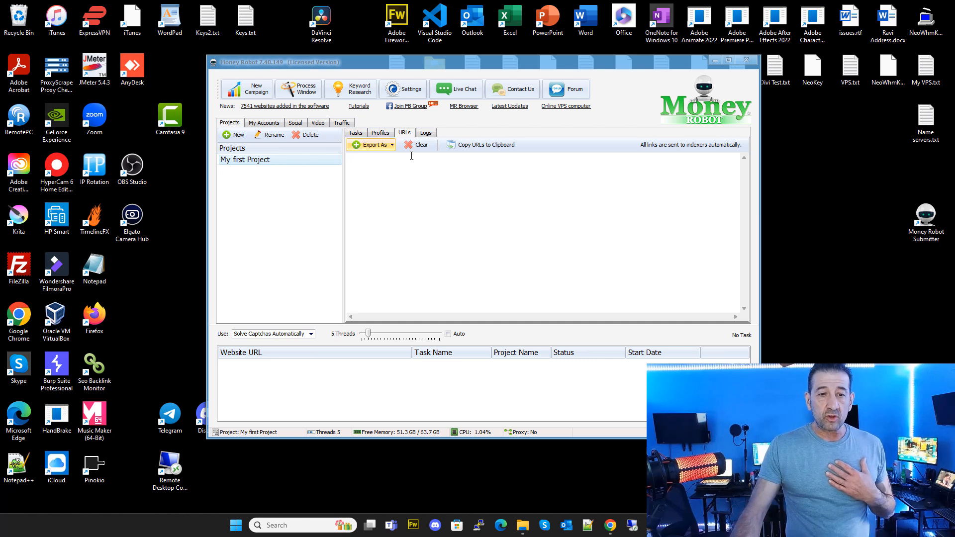
Show the URLs list of My first Project, where the campaign's created links are collected.
left_click(403, 134)
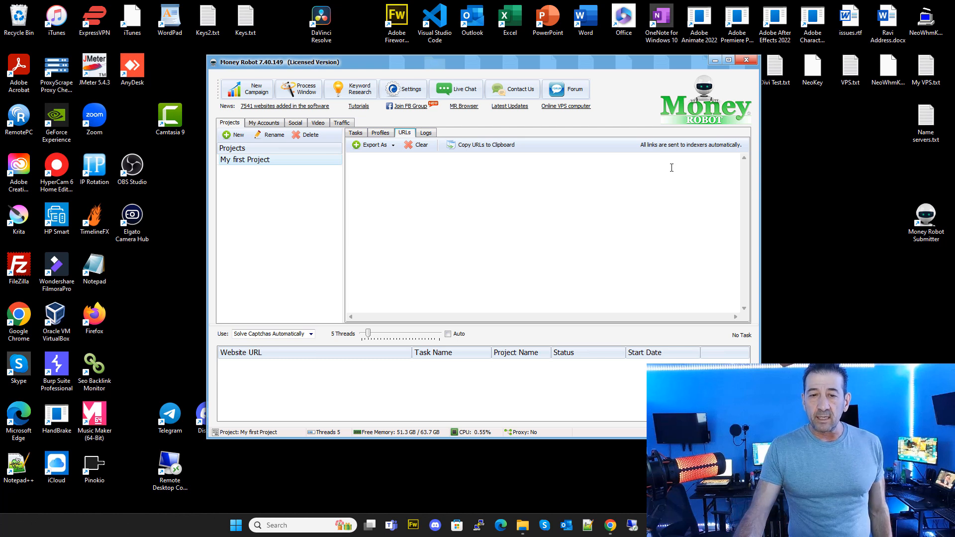
left_click(607, 168)
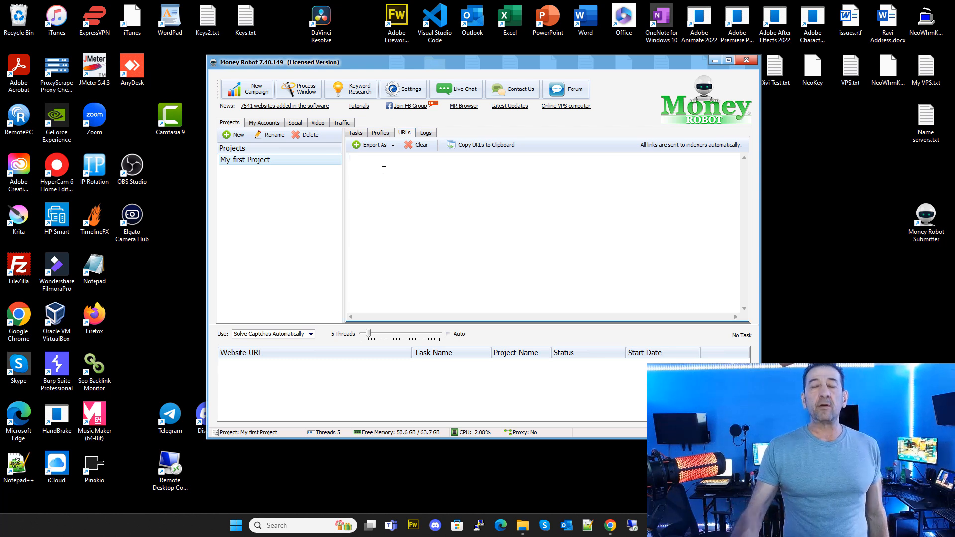